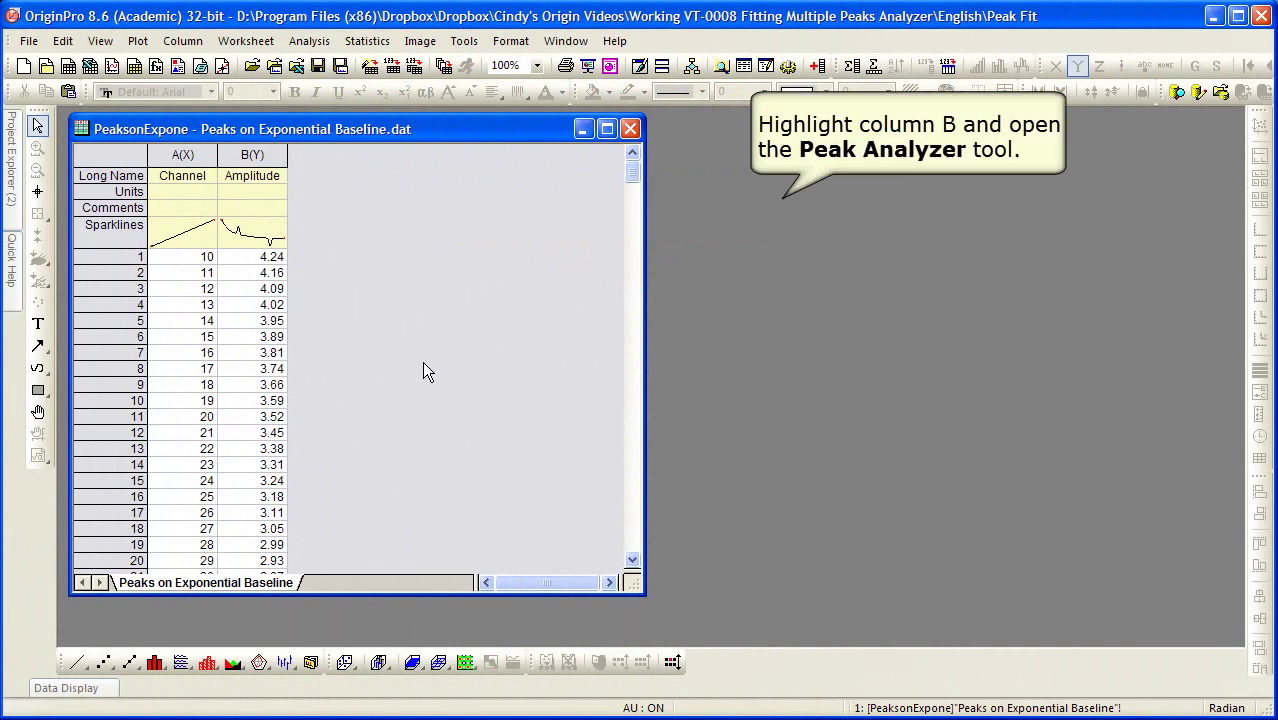
Select the Amplitude column B(Y) in the Peaks on Exponential Baseline worksheet
{"action": "left_click", "coordinate": [268, 152]}
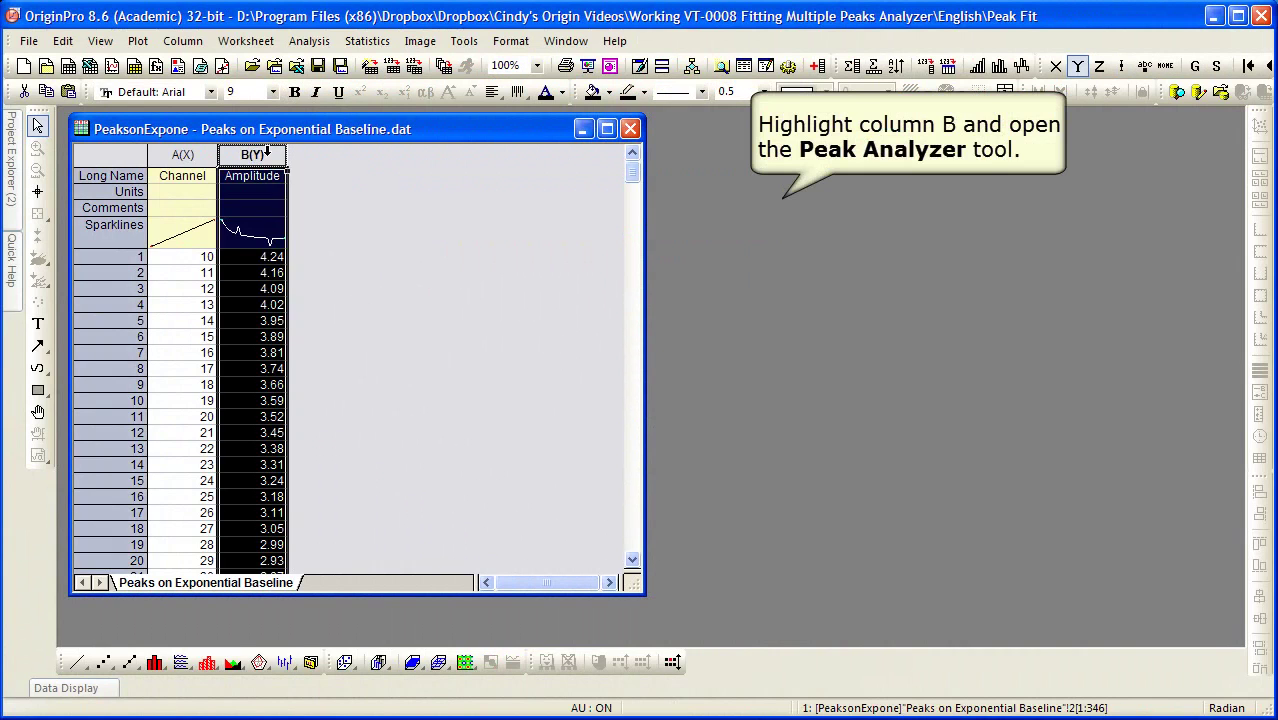
Launch the Peak Analyzer from Analysis > Peaks and Baseline > Peak Analyzer > Open Dialog
{"action": "left_click", "coordinate": [309, 46]}
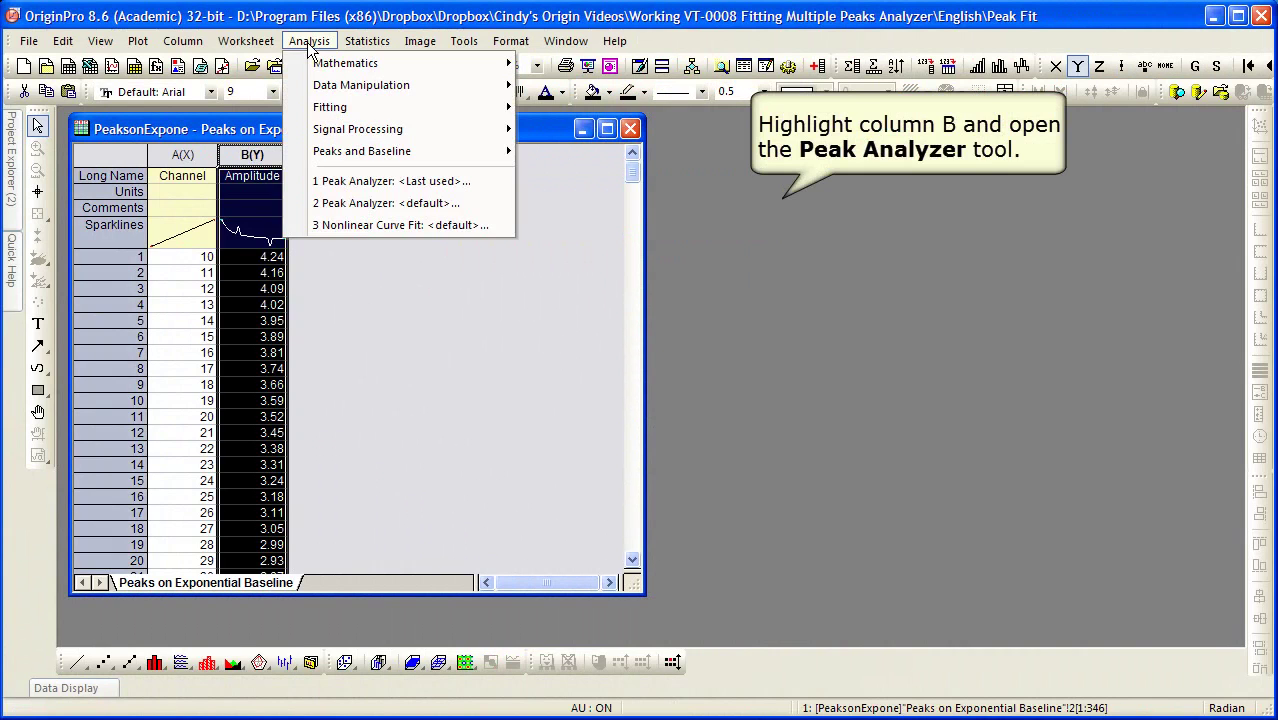
{"action": "mouse_move", "coordinate": [304, 156]}
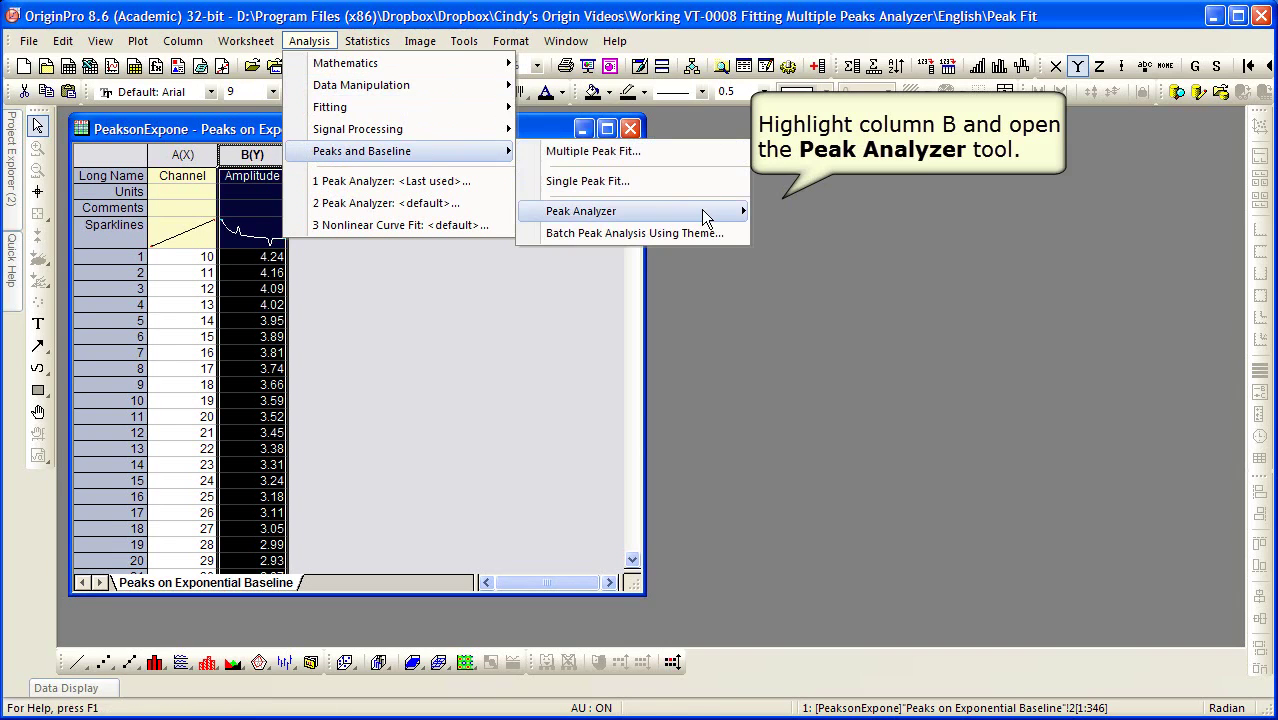
{"action": "mouse_move", "coordinate": [705, 218]}
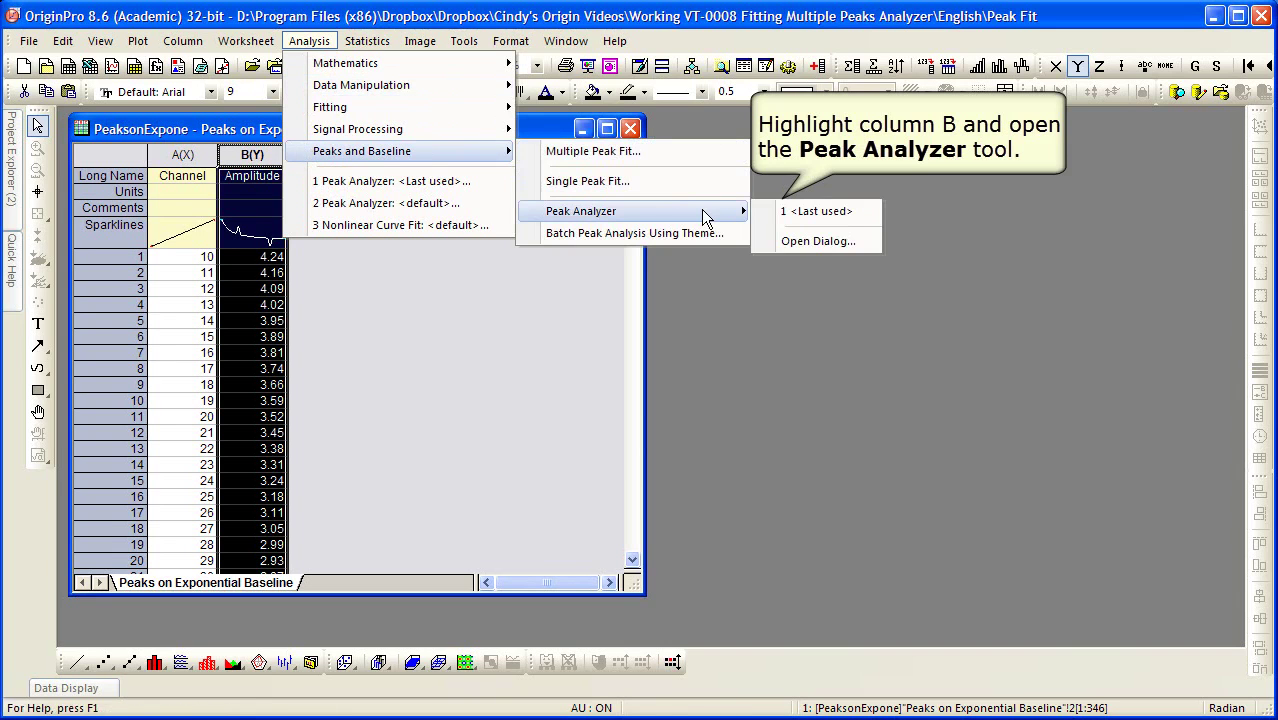
{"action": "left_click", "coordinate": [858, 242]}
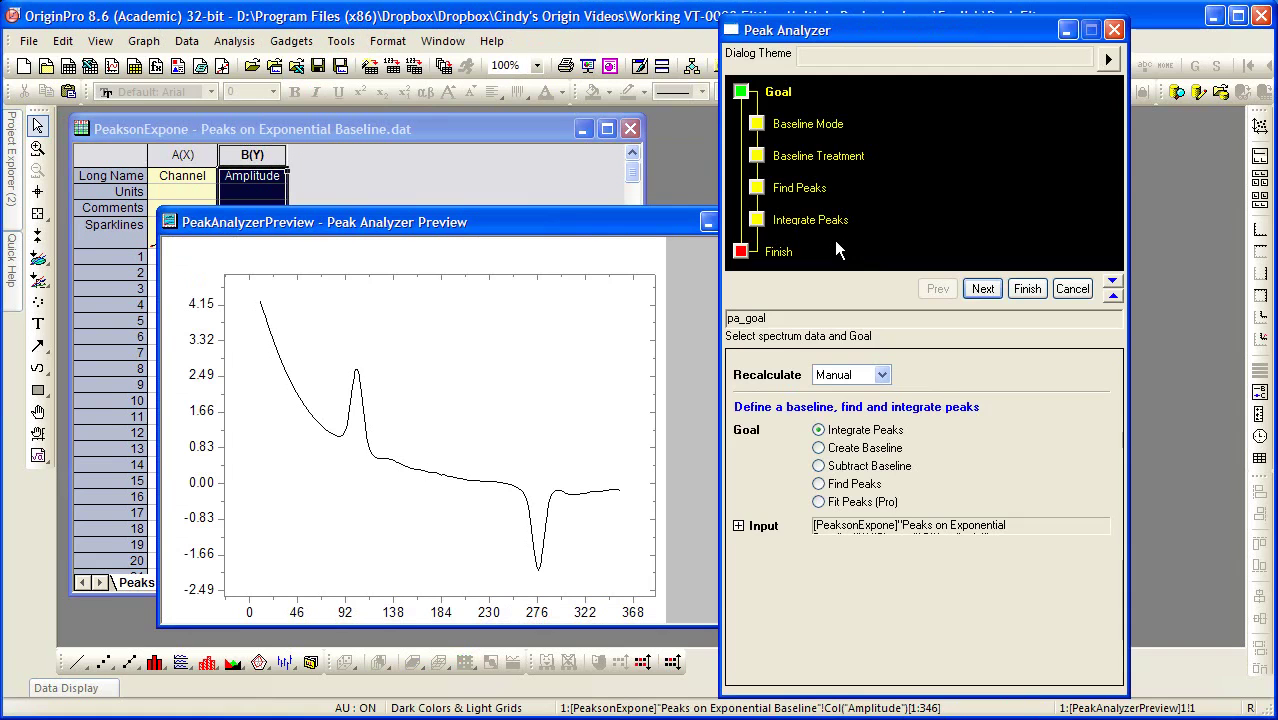
Move the Peak Analyzer Preview graph to the upper left and shrink it
{"action": "left_click_drag", "start_coordinate": [608, 231], "coordinate": [522, 148]}
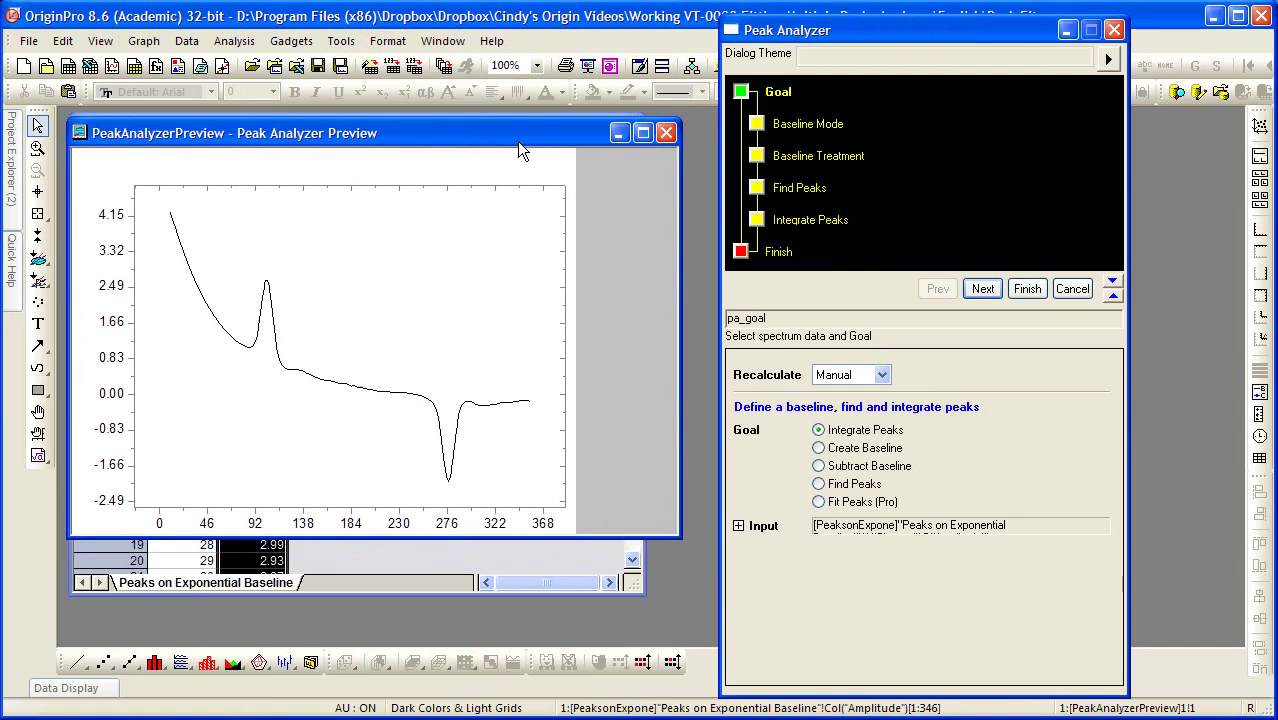
{"action": "left_click_drag", "start_coordinate": [679, 538], "coordinate": [496, 452]}
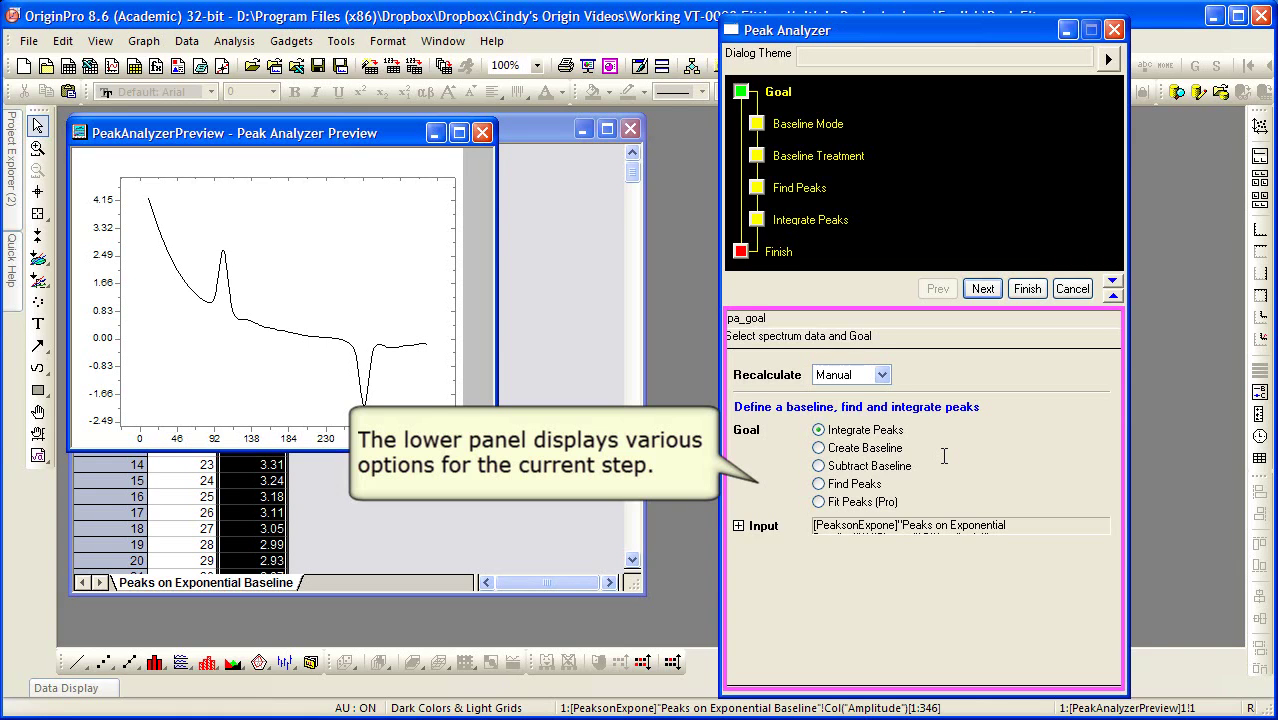
Choose Fit Peaks (Pro) as the analysis goal and continue to the baseline mode page
{"action": "left_click", "coordinate": [819, 466]}
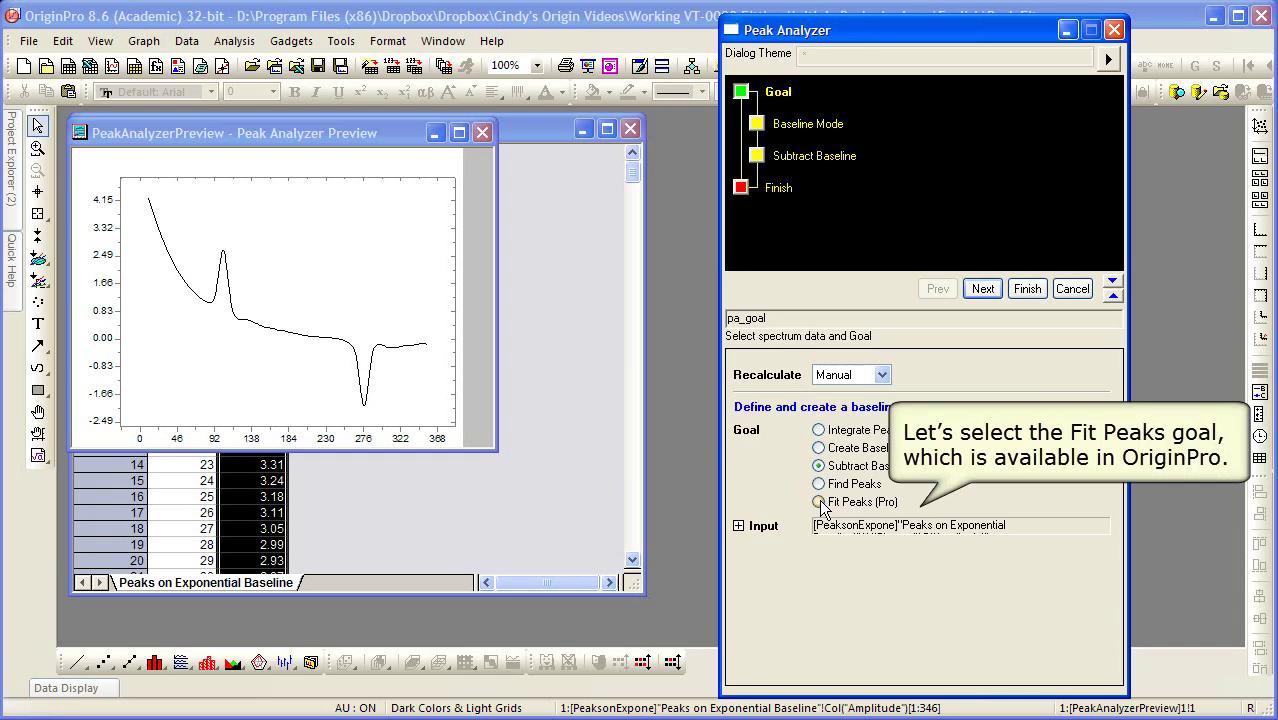
{"action": "left_click", "coordinate": [819, 502]}
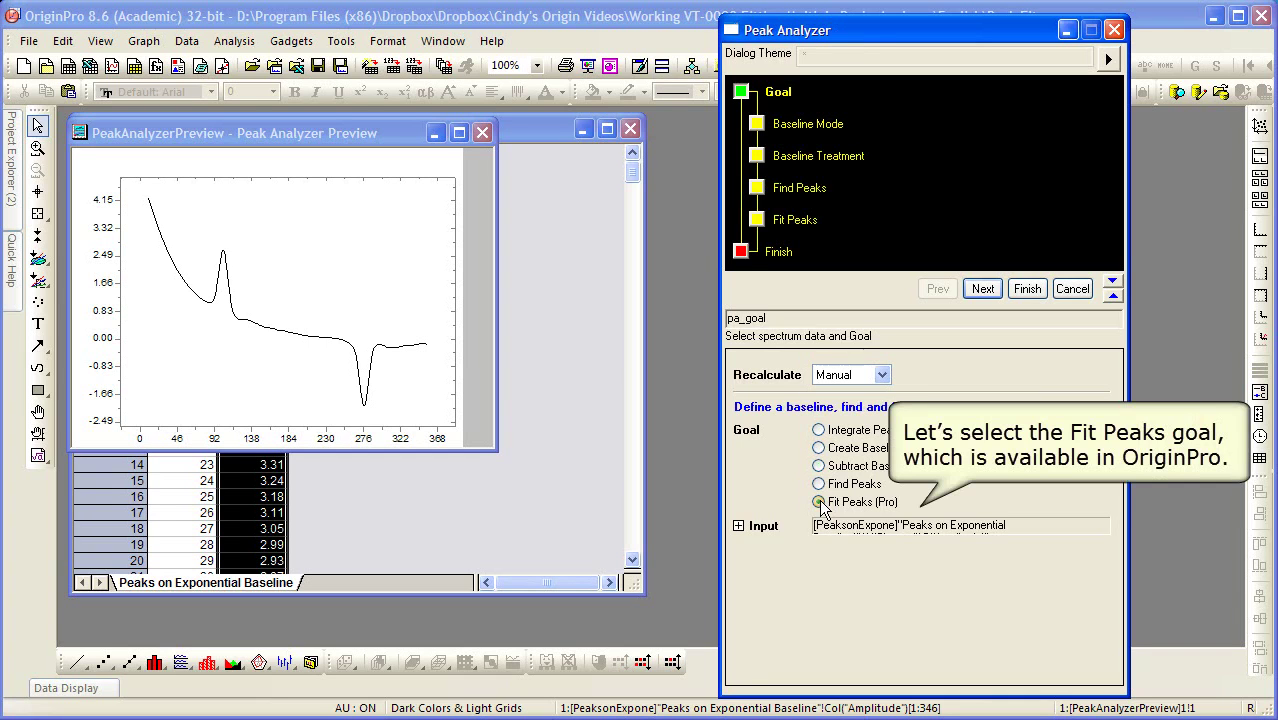
{"action": "left_click", "coordinate": [984, 289]}
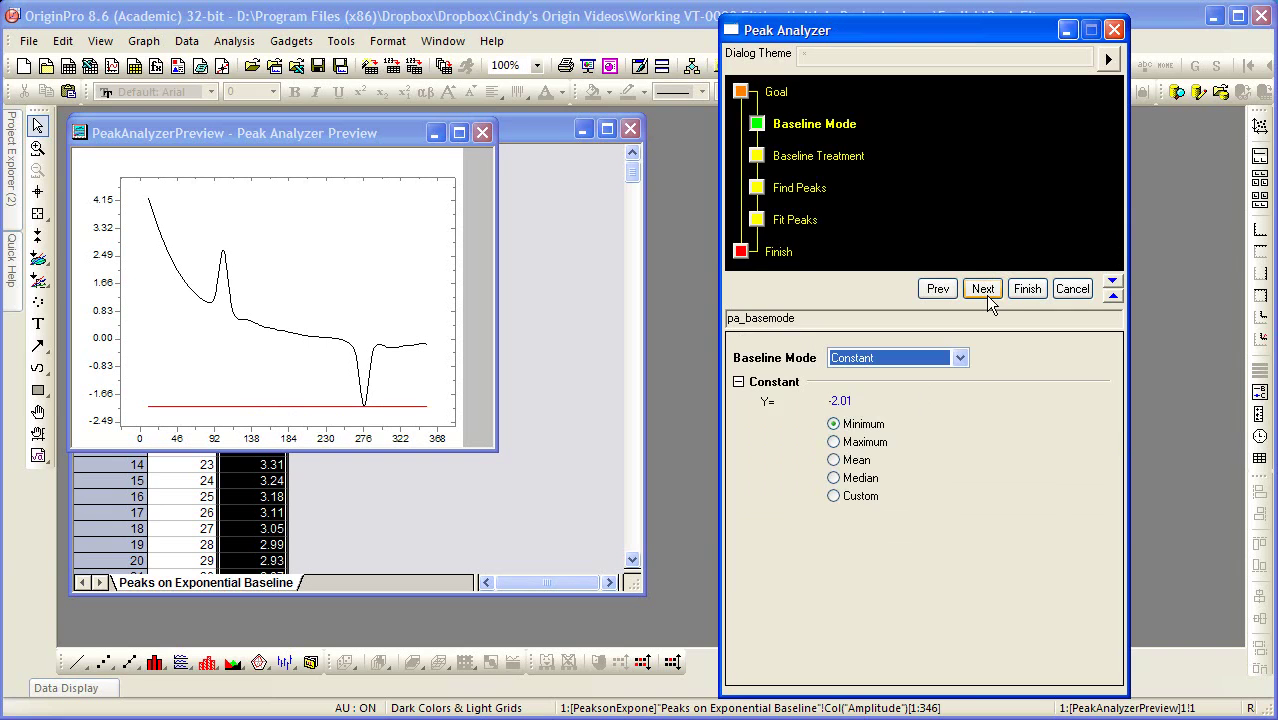
Change the Baseline Mode from Constant to User Defined
{"action": "left_click", "coordinate": [912, 363]}
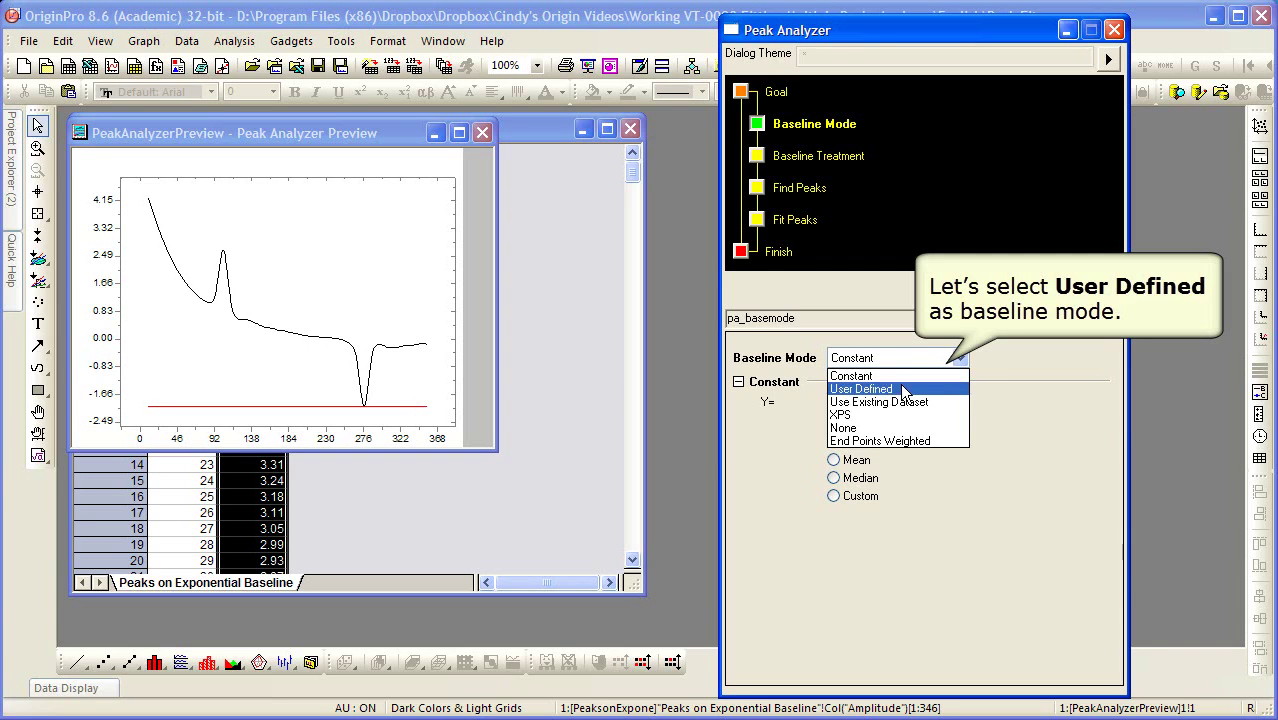
{"action": "left_click", "coordinate": [904, 389]}
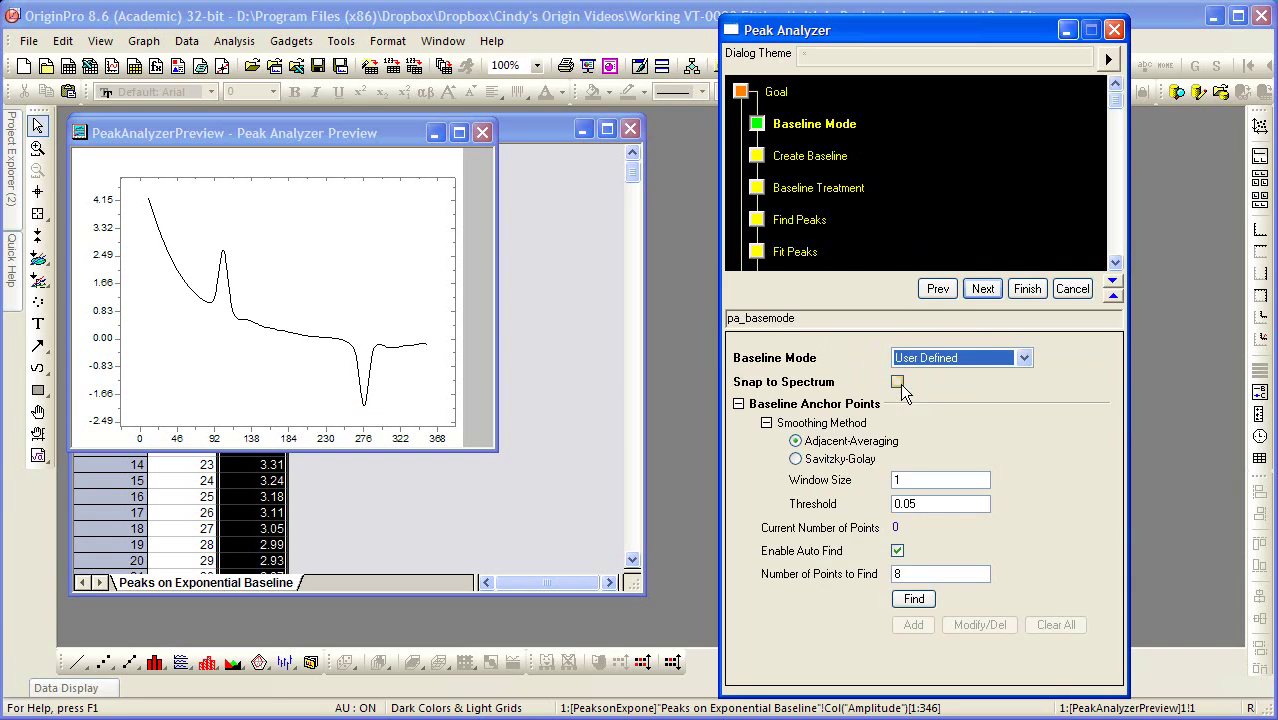
Advance to Create Baseline so automatic anchor points appear on the preview
{"action": "left_click", "coordinate": [980, 297]}
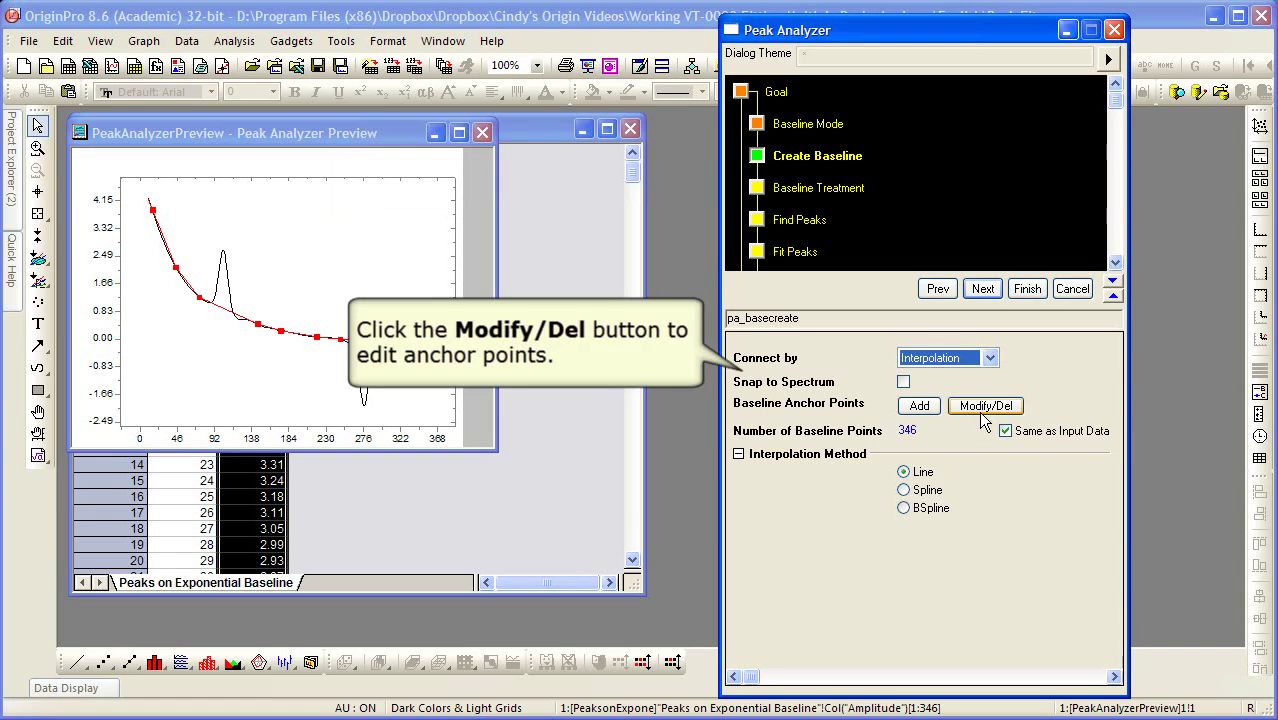
Move the anchor point near x=276 rightward, off the negative dip
{"action": "left_click", "coordinate": [984, 408]}
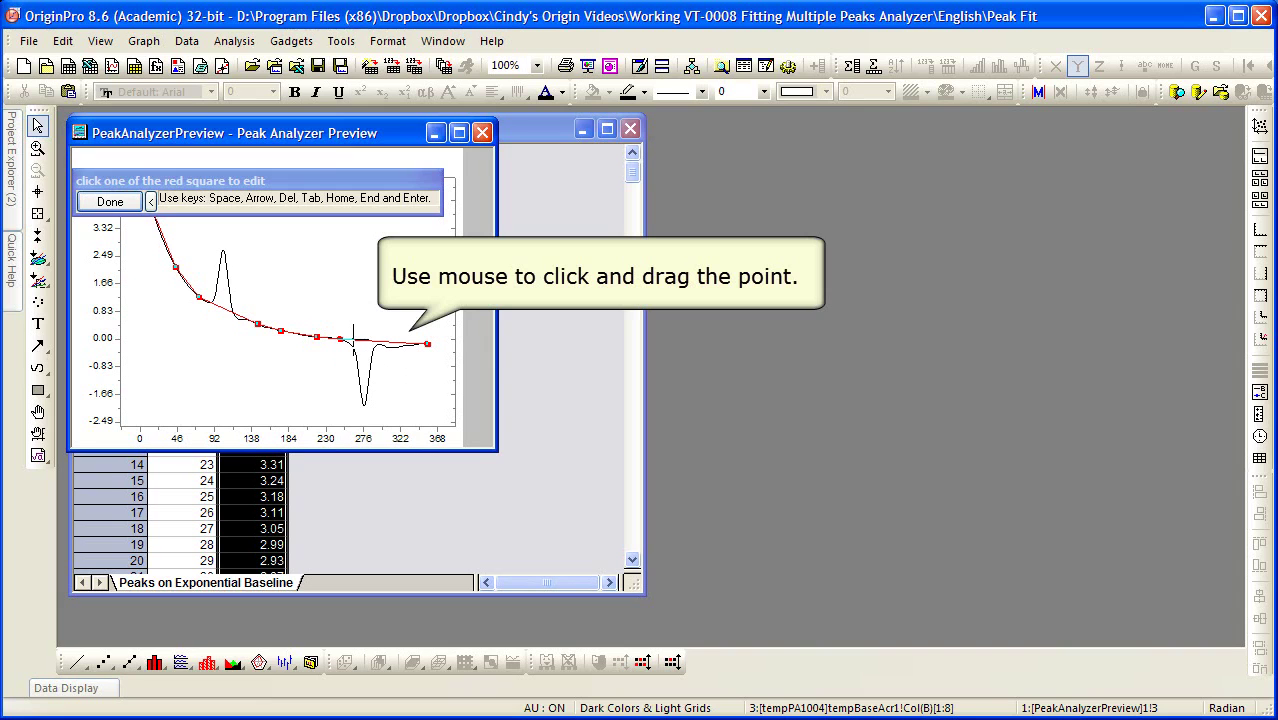
{"action": "left_click_drag", "start_coordinate": [354, 340], "coordinate": [376, 345]}
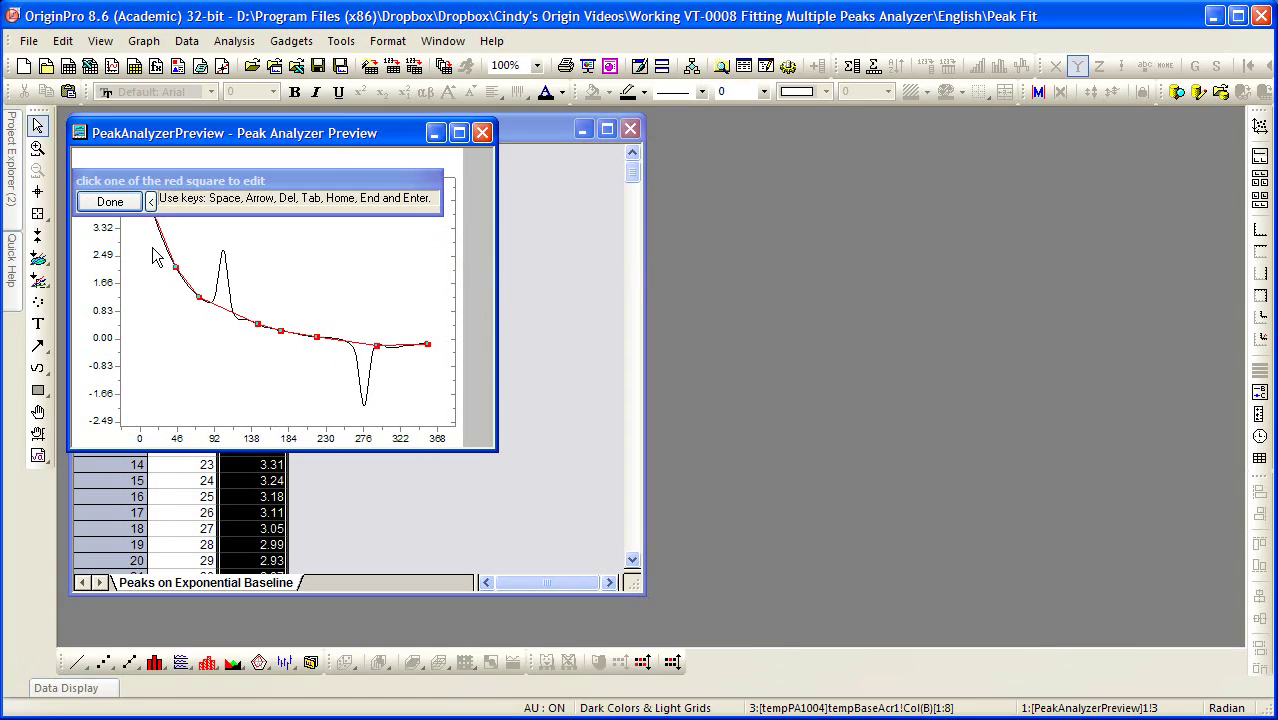
{"action": "left_click", "coordinate": [110, 202]}
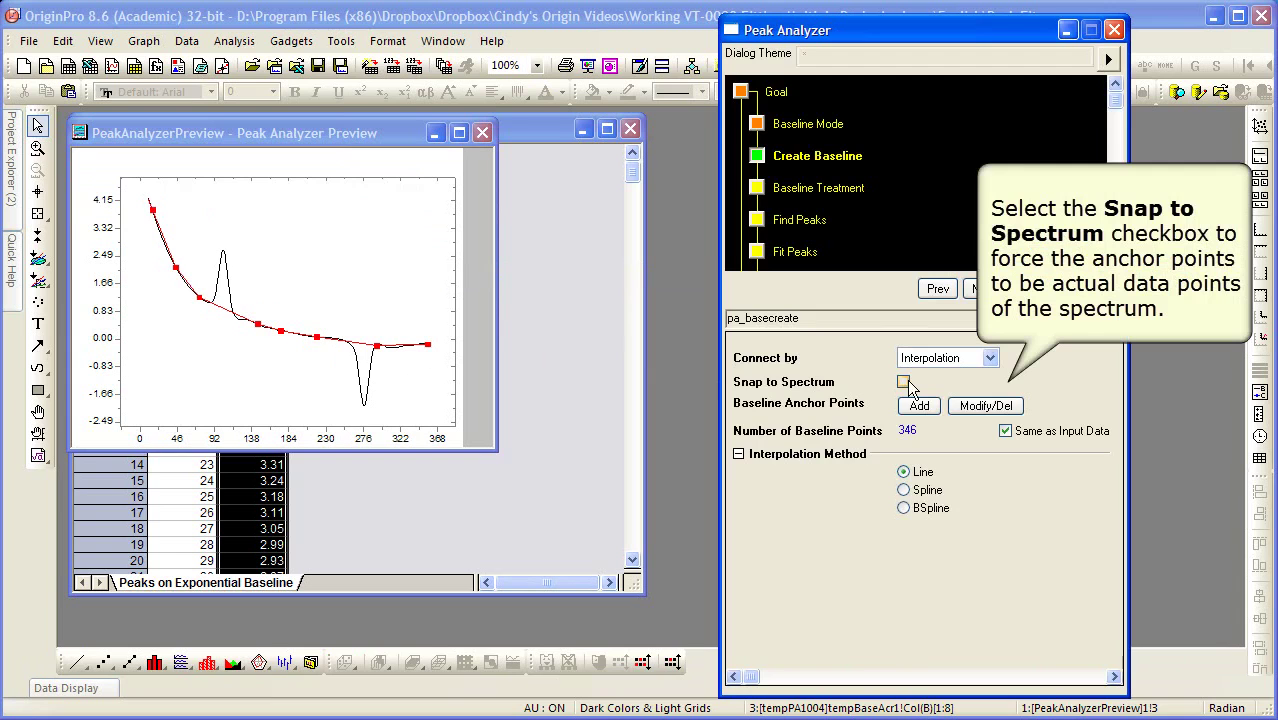
Enable Snap to Spectrum and connect the anchor points by Fitting (Pro)
{"action": "left_click", "coordinate": [906, 384]}
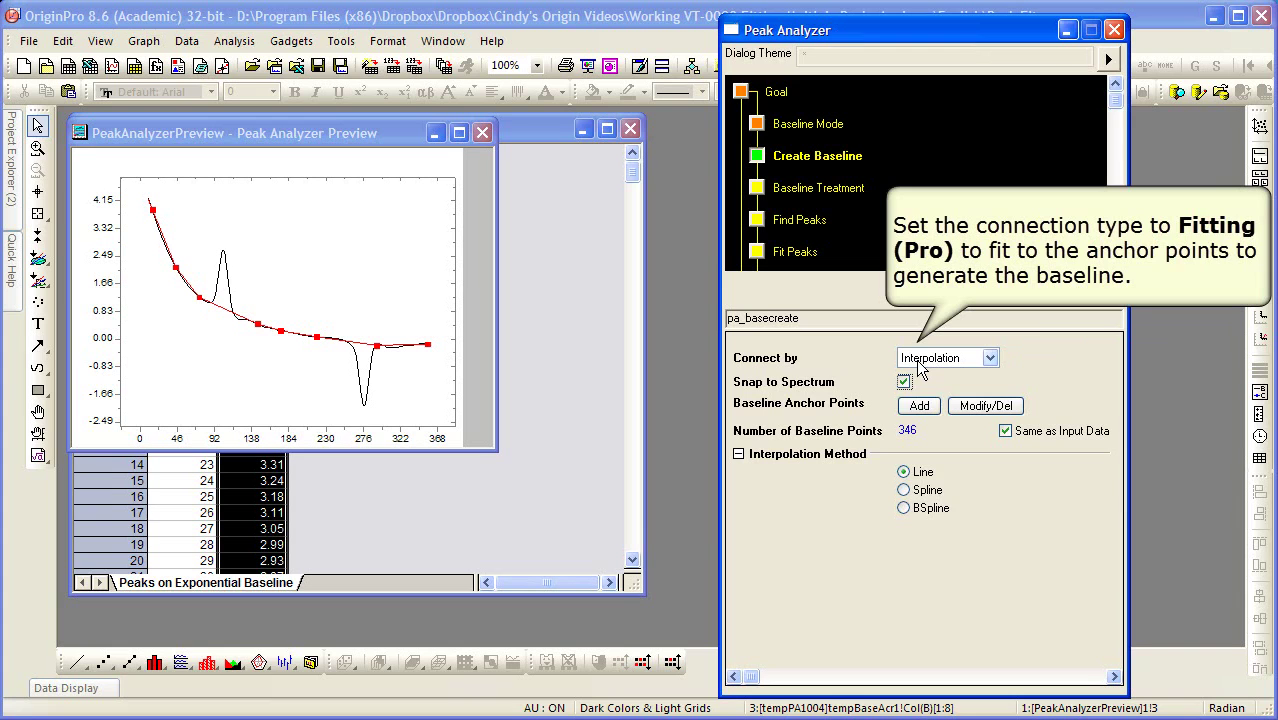
{"action": "left_click", "coordinate": [918, 361]}
{"action": "left_click", "coordinate": [922, 387]}
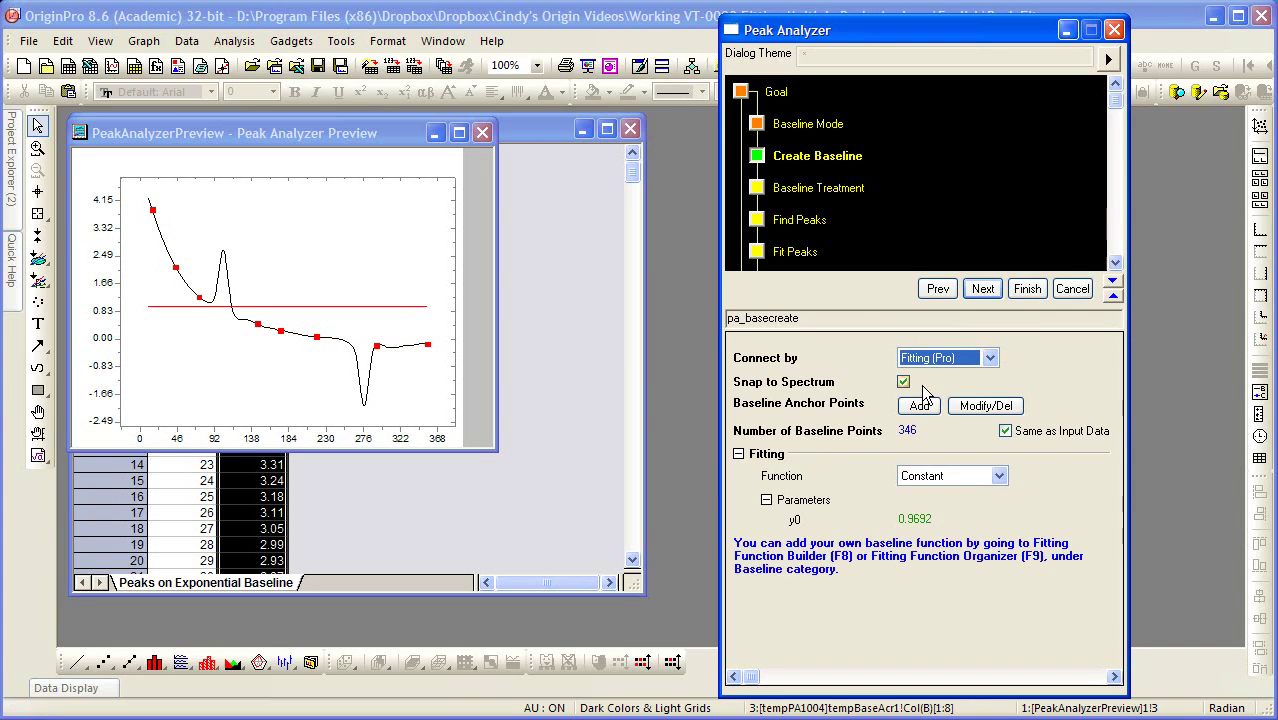
Fit the baseline with ExpDec1, then switch the function to ExpDec2
{"action": "left_click", "coordinate": [968, 483]}
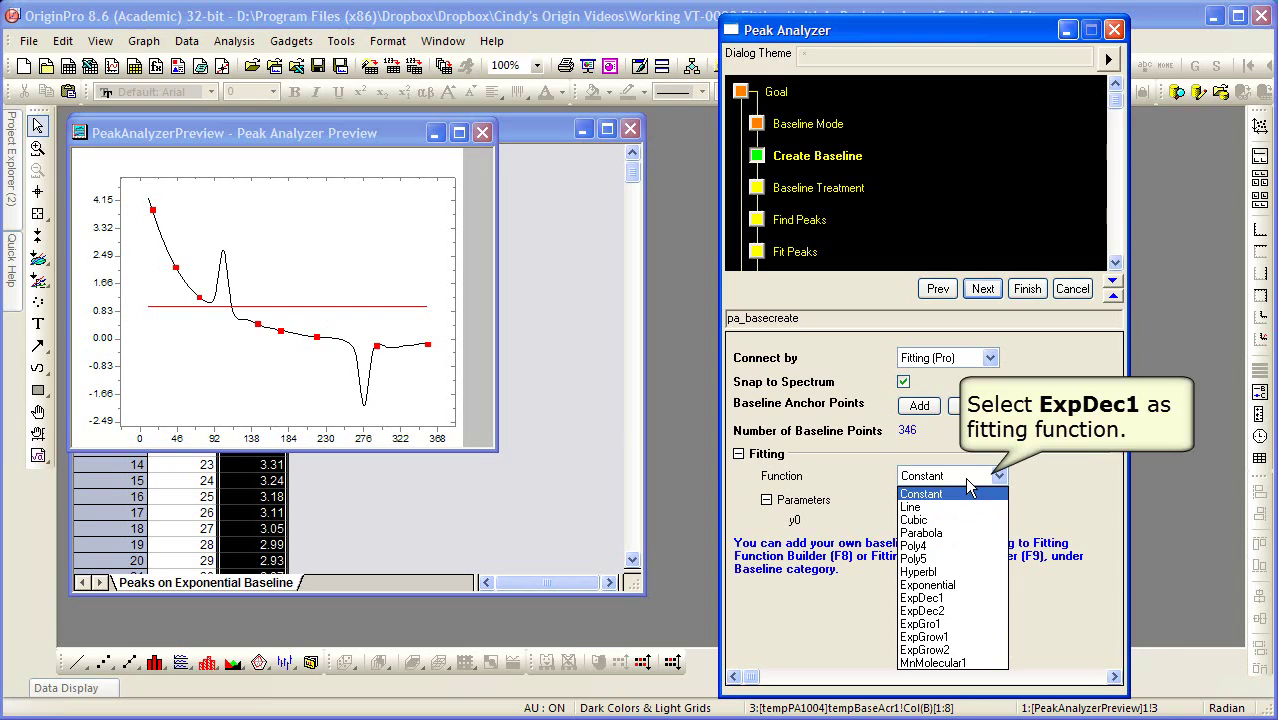
{"action": "left_click", "coordinate": [967, 598]}
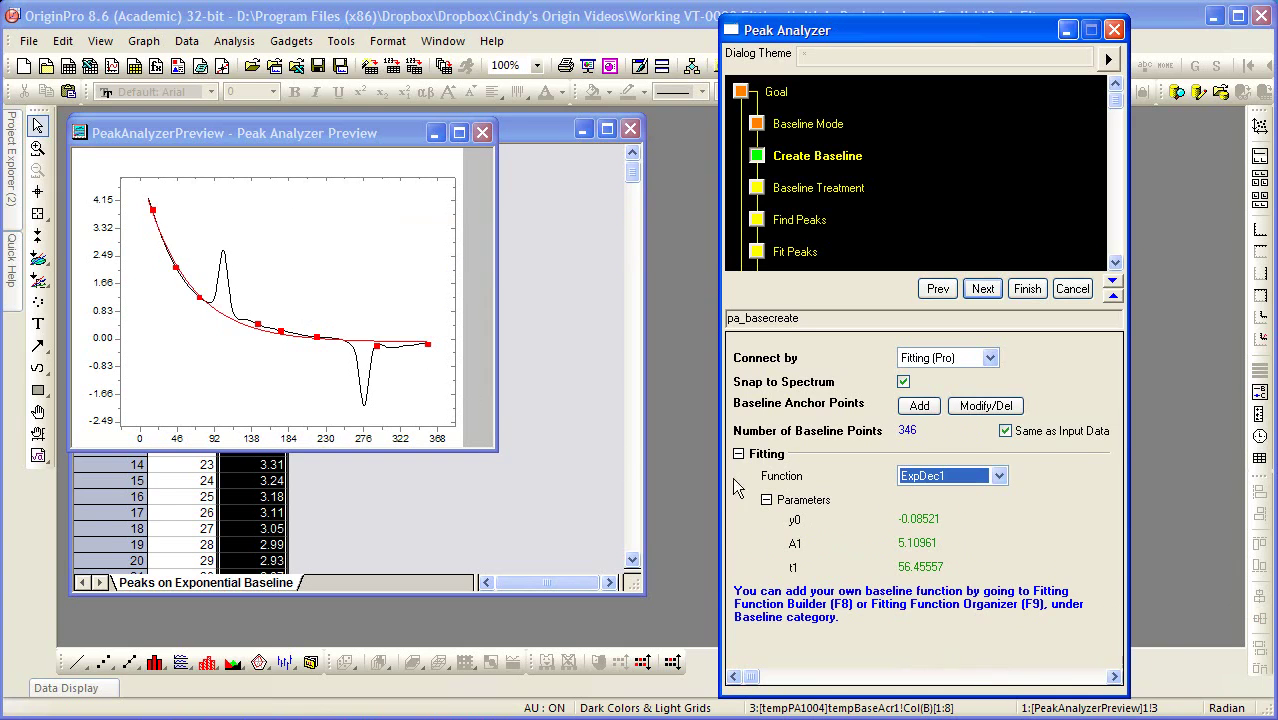
{"action": "left_click", "coordinate": [915, 480]}
{"action": "left_click", "coordinate": [925, 610]}
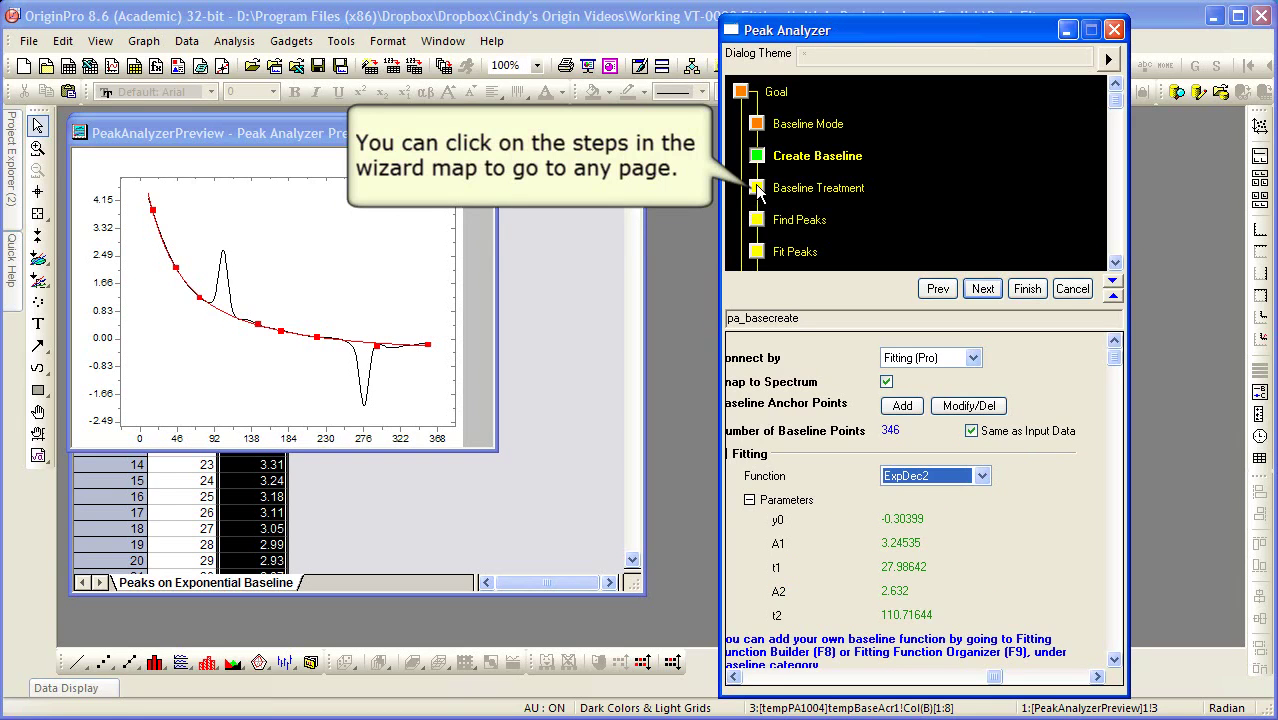
Turn on Auto Subtract Baseline under Baseline Treatment and continue to Find Peaks
{"action": "left_click", "coordinate": [757, 189]}
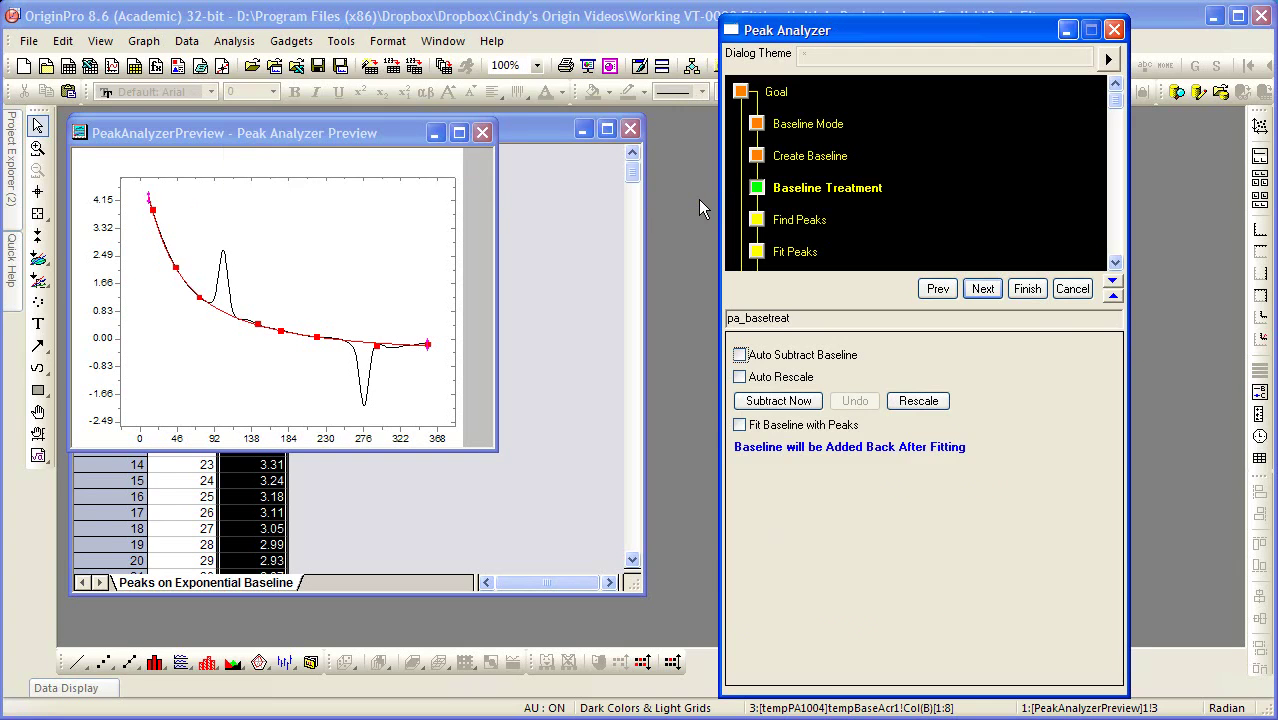
{"action": "left_click", "coordinate": [740, 356]}
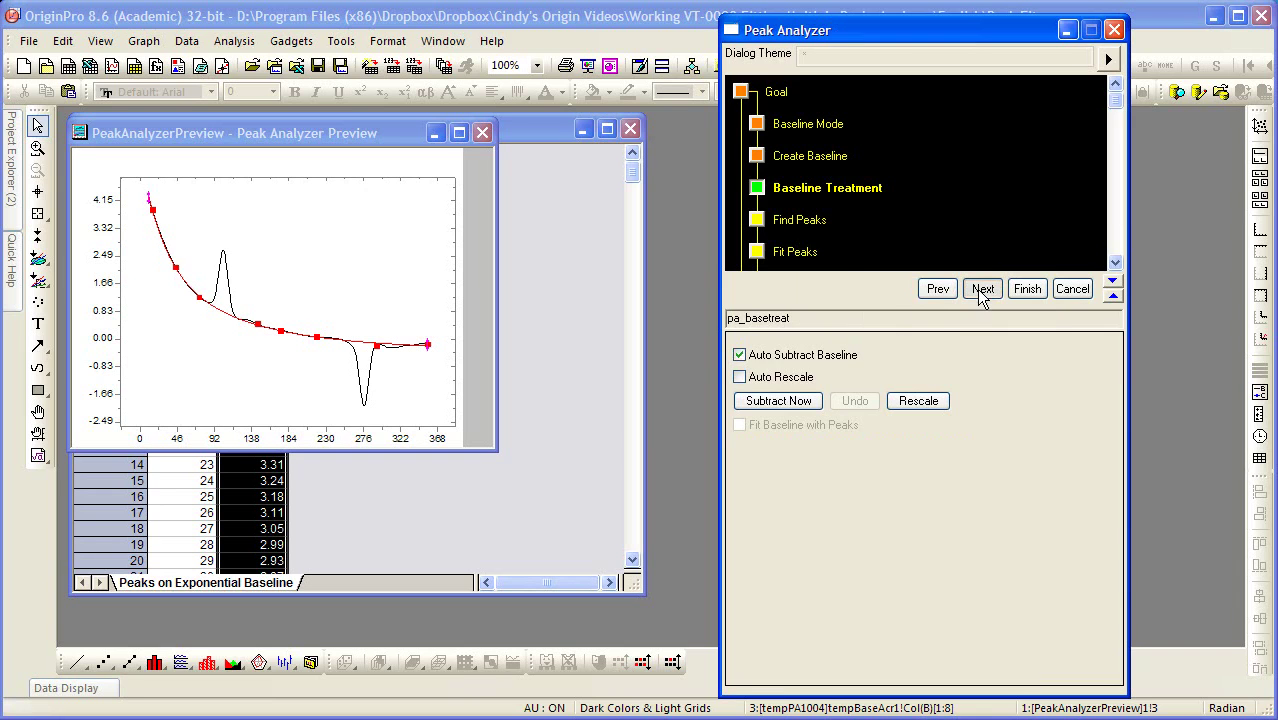
{"action": "left_click", "coordinate": [983, 289]}
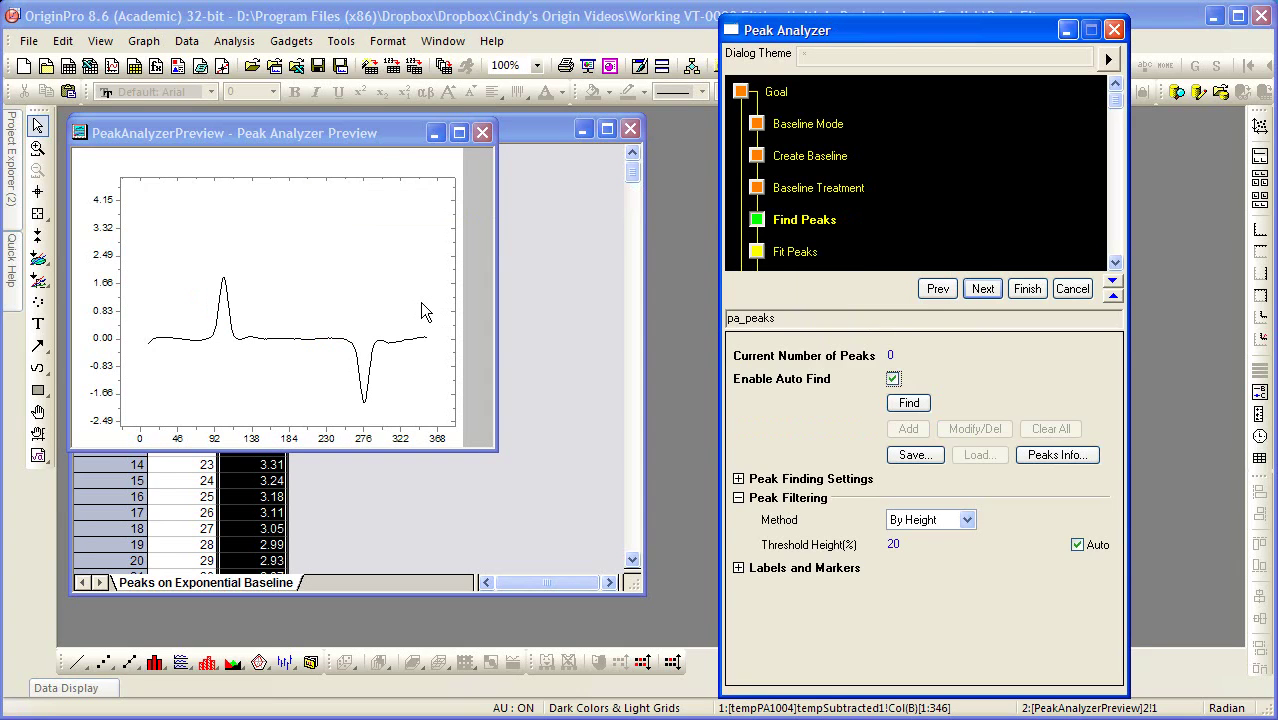
Set peak finding to the Local Maximum method, with 2 local points and direction Both
{"action": "left_click", "coordinate": [738, 479]}
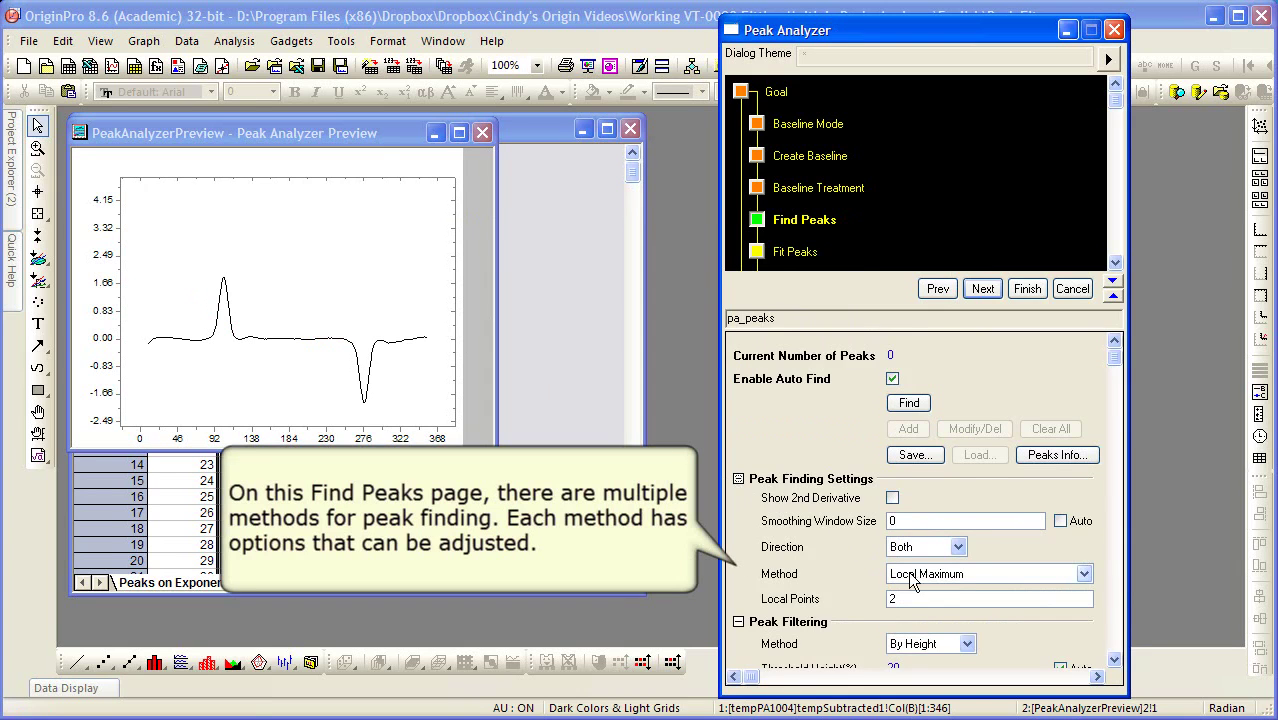
{"action": "left_click", "coordinate": [1083, 573]}
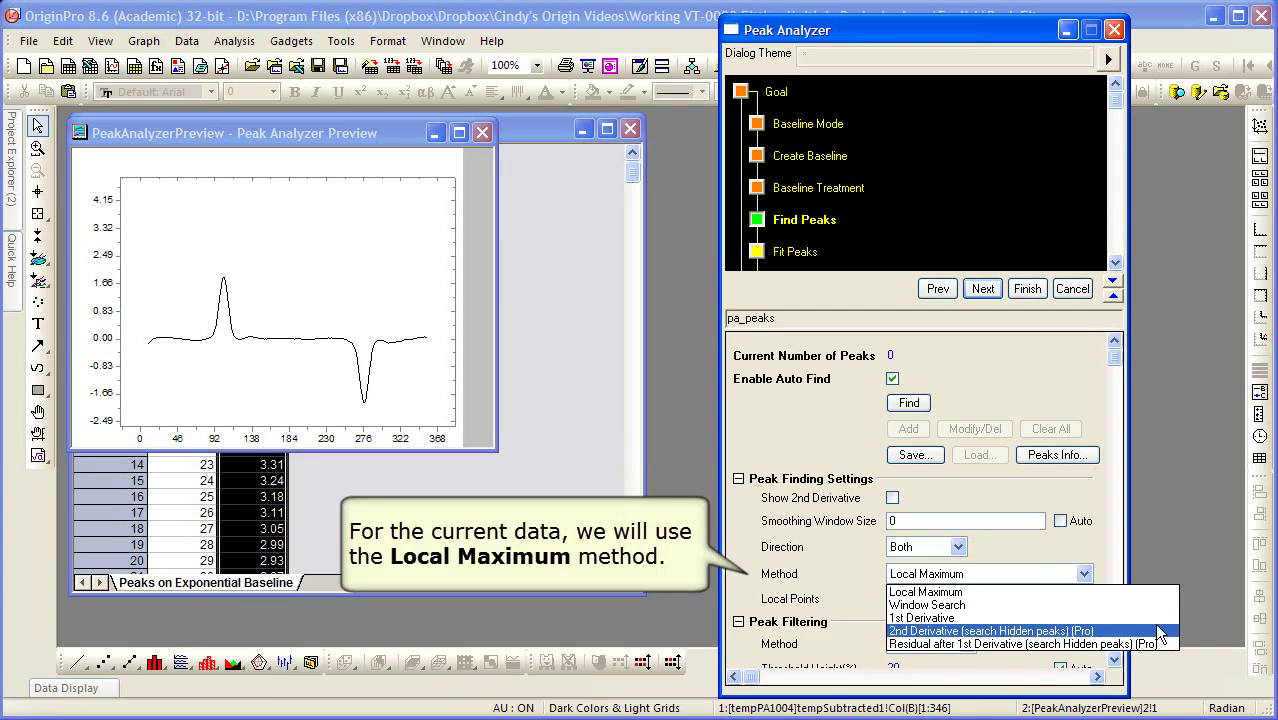
{"action": "left_click", "coordinate": [1130, 592]}
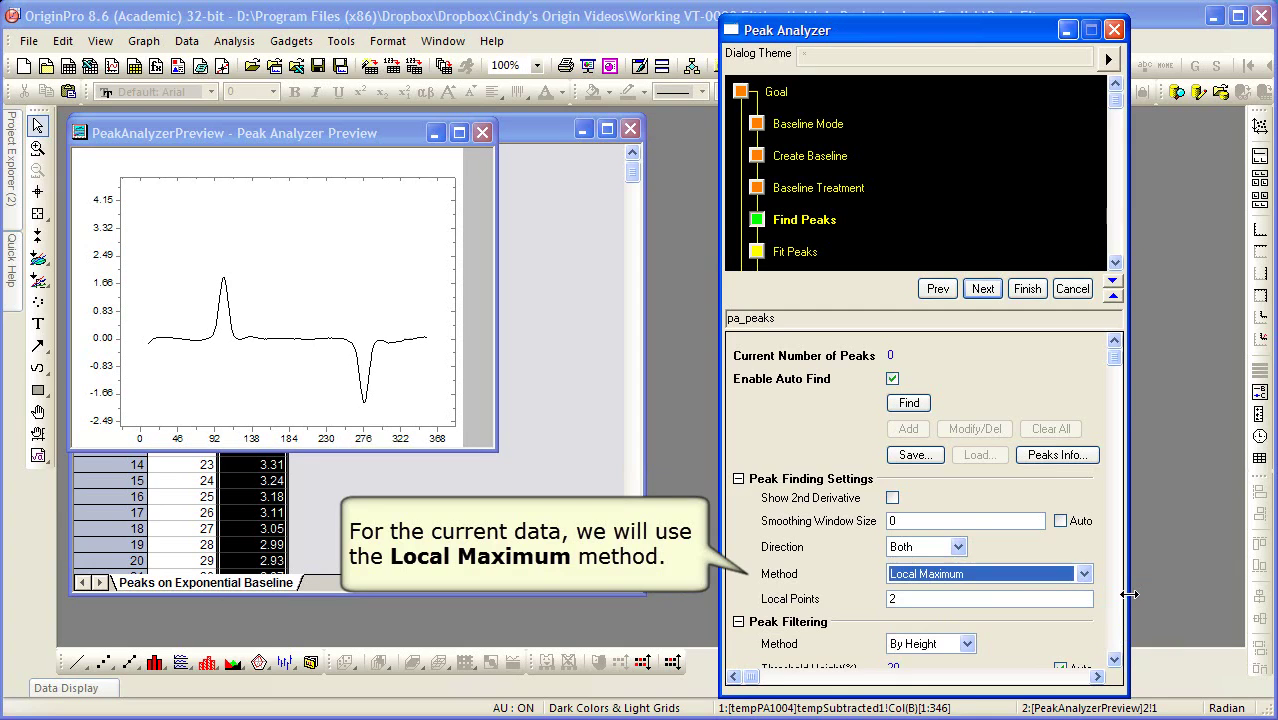
Preview and then hide the 2nd derivative, and detect the two peaks at 103 and 277
{"action": "left_click", "coordinate": [893, 498]}
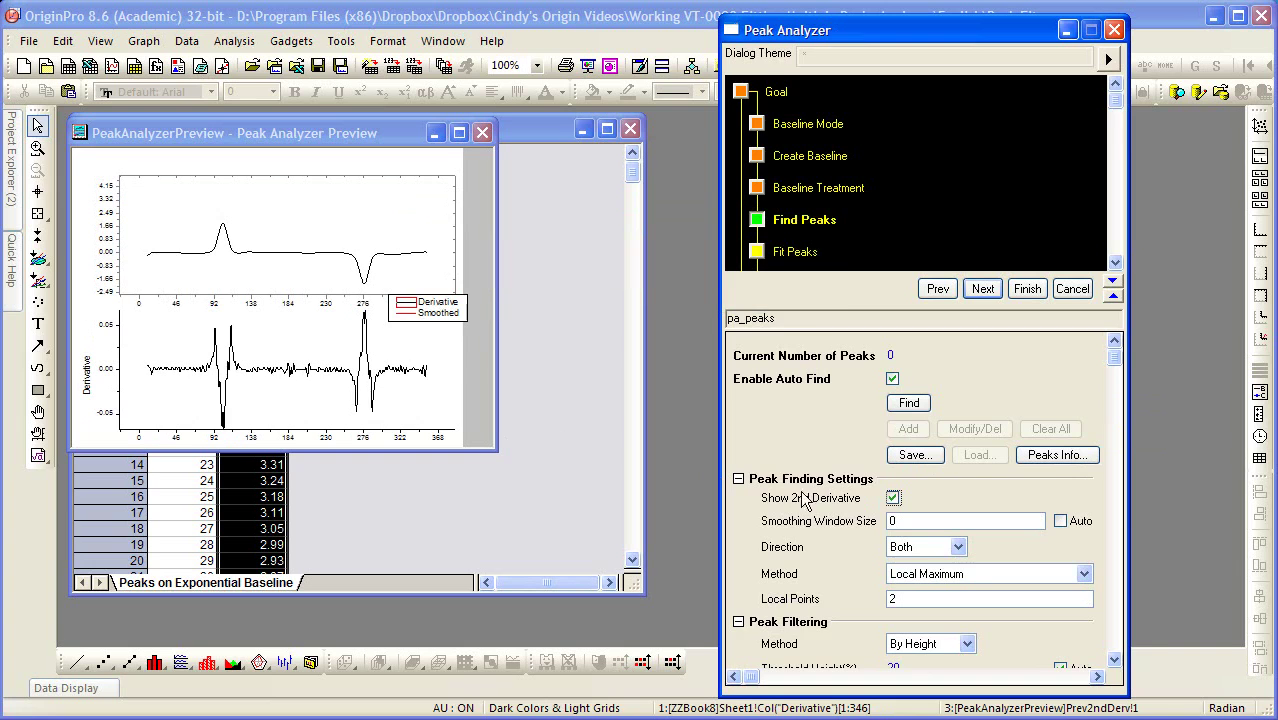
{"action": "left_click", "coordinate": [891, 498]}
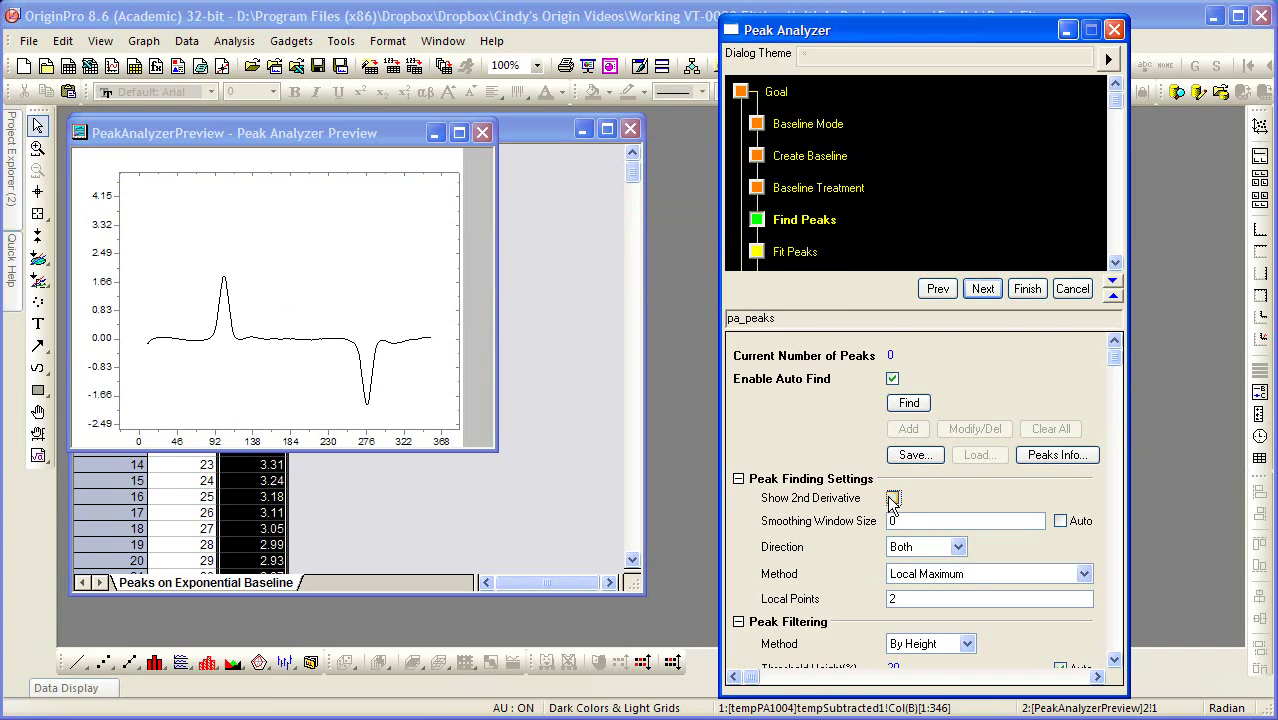
{"action": "left_click", "coordinate": [904, 404]}
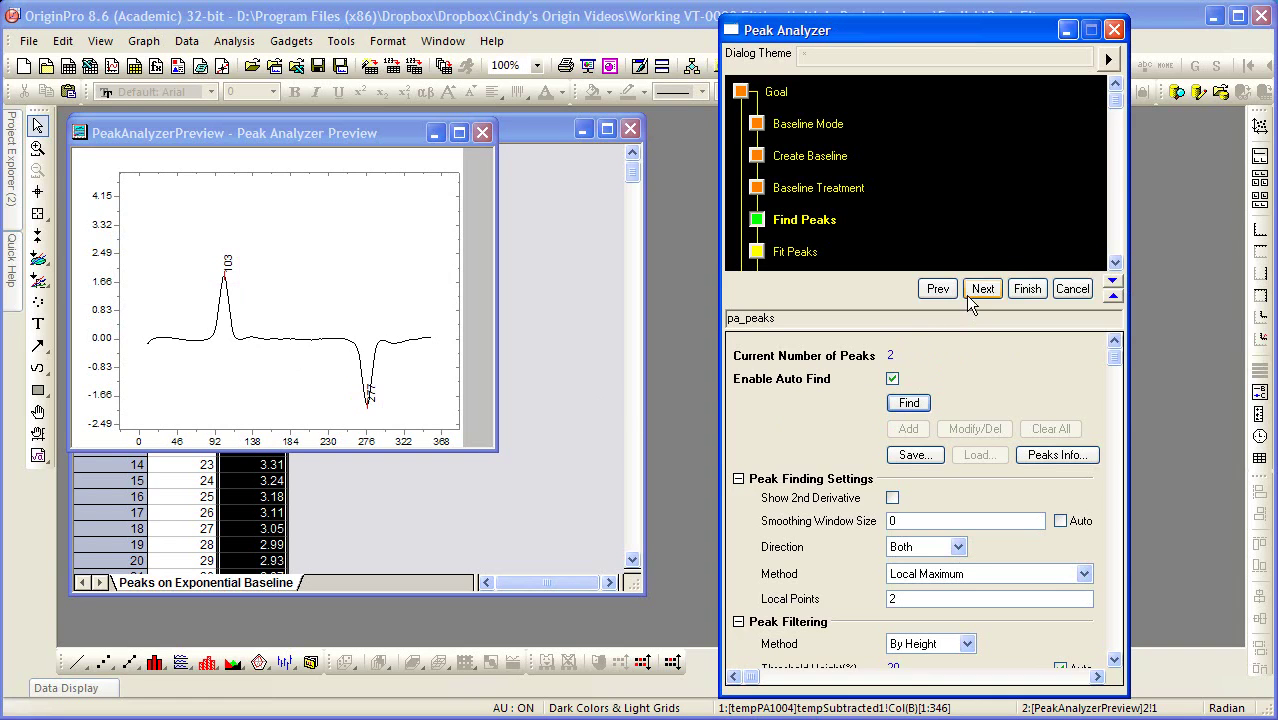
On the Fit Peaks page, show fit residuals and open the parameters table for peaks 103 and 277
{"action": "left_click", "coordinate": [978, 291]}
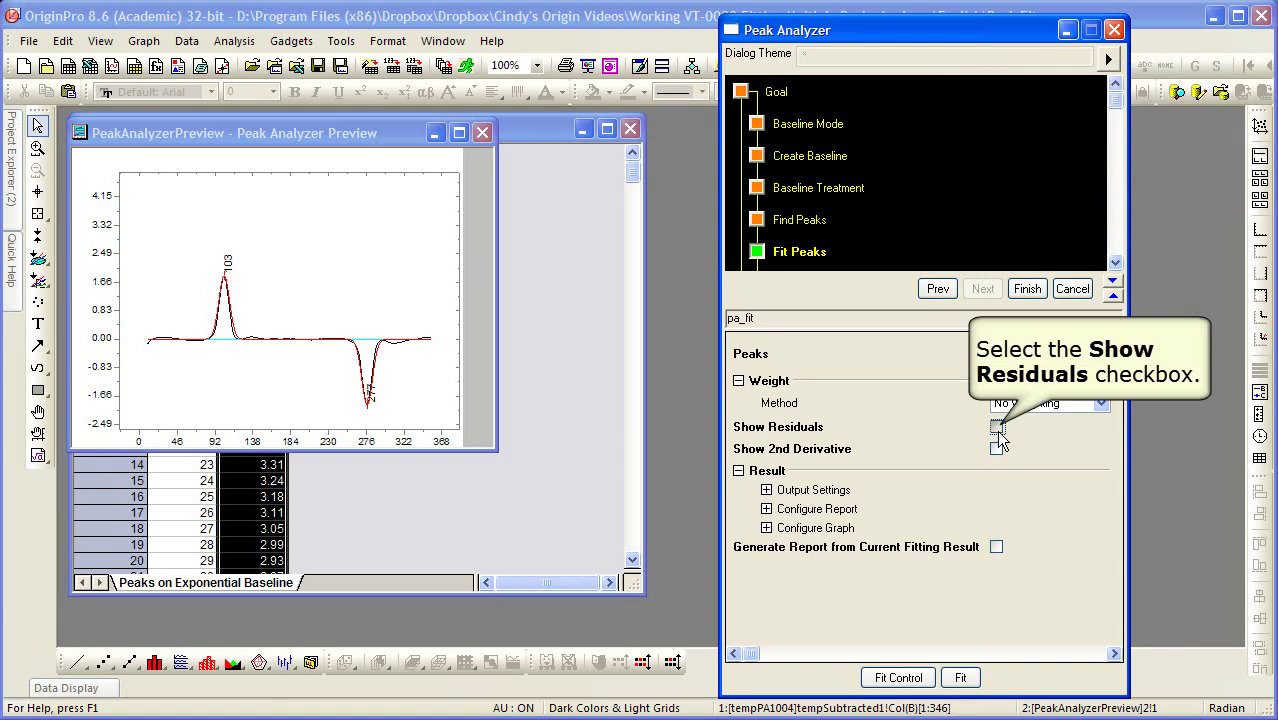
{"action": "left_click", "coordinate": [997, 428]}
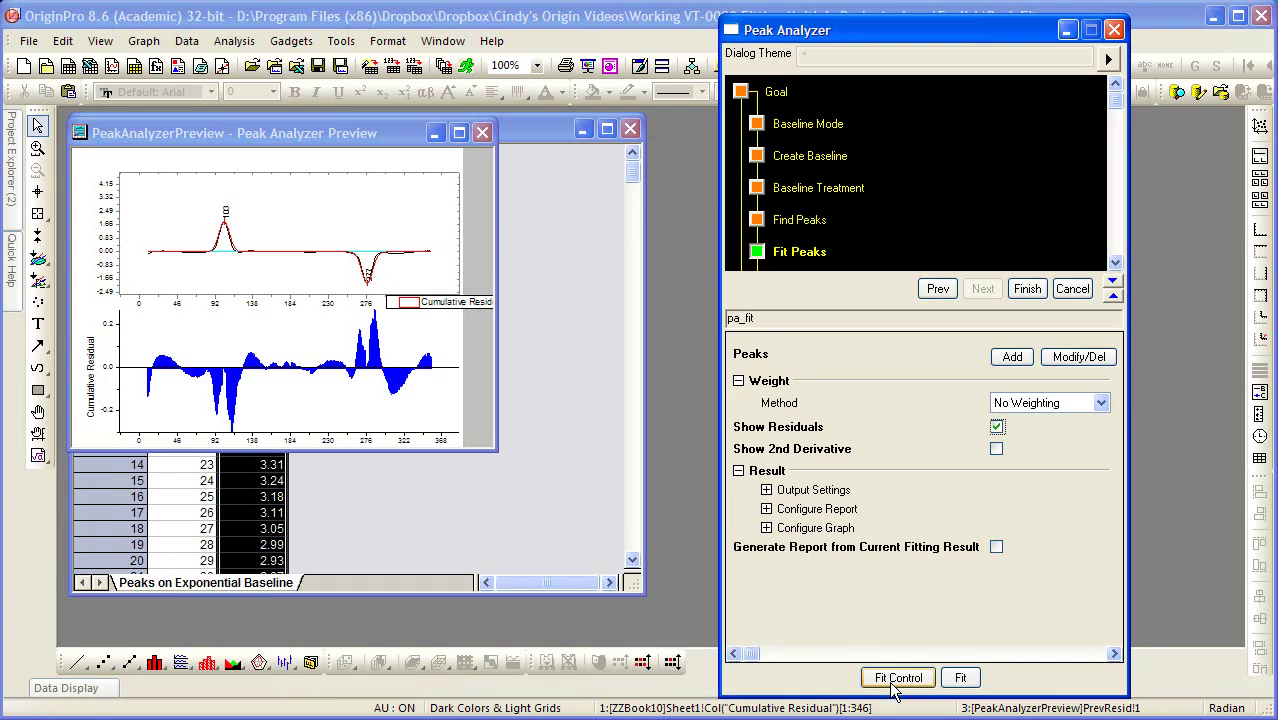
{"action": "left_click", "coordinate": [894, 684]}
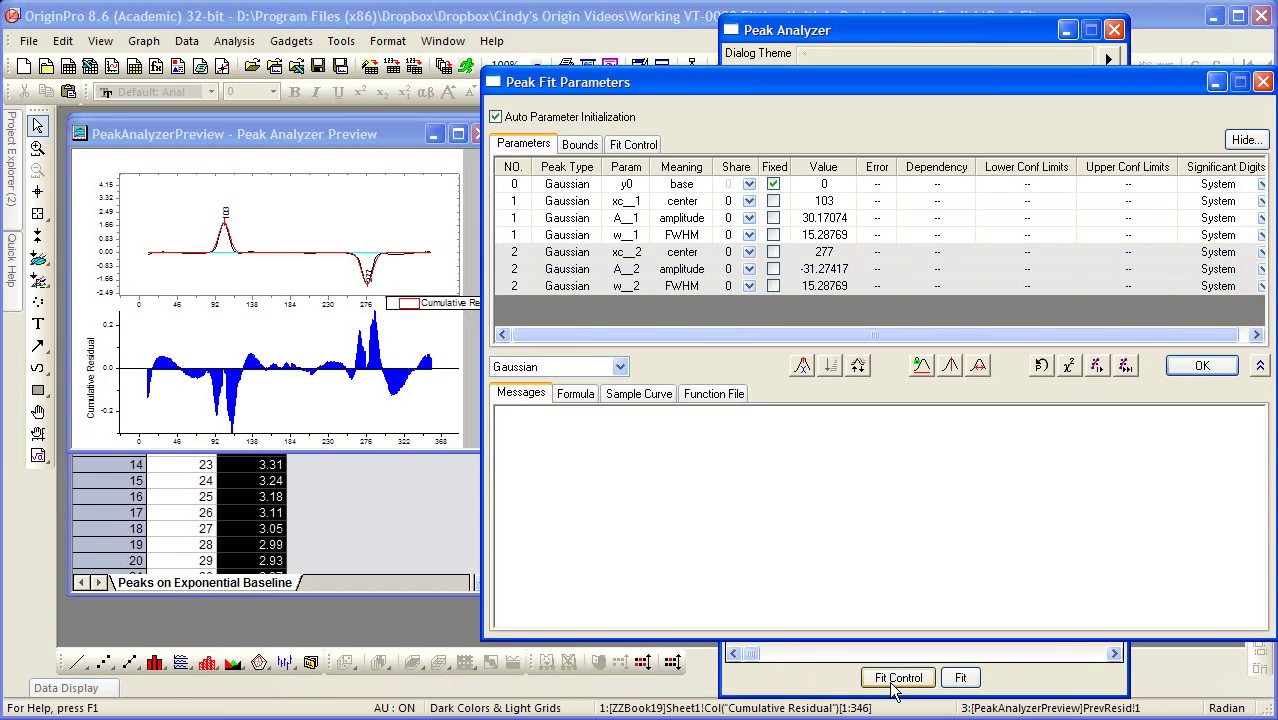
Keep both peaks Gaussian, fix their centers at 103 and 277, compute chi-square and fit to convergence
{"action": "left_click", "coordinate": [592, 203]}
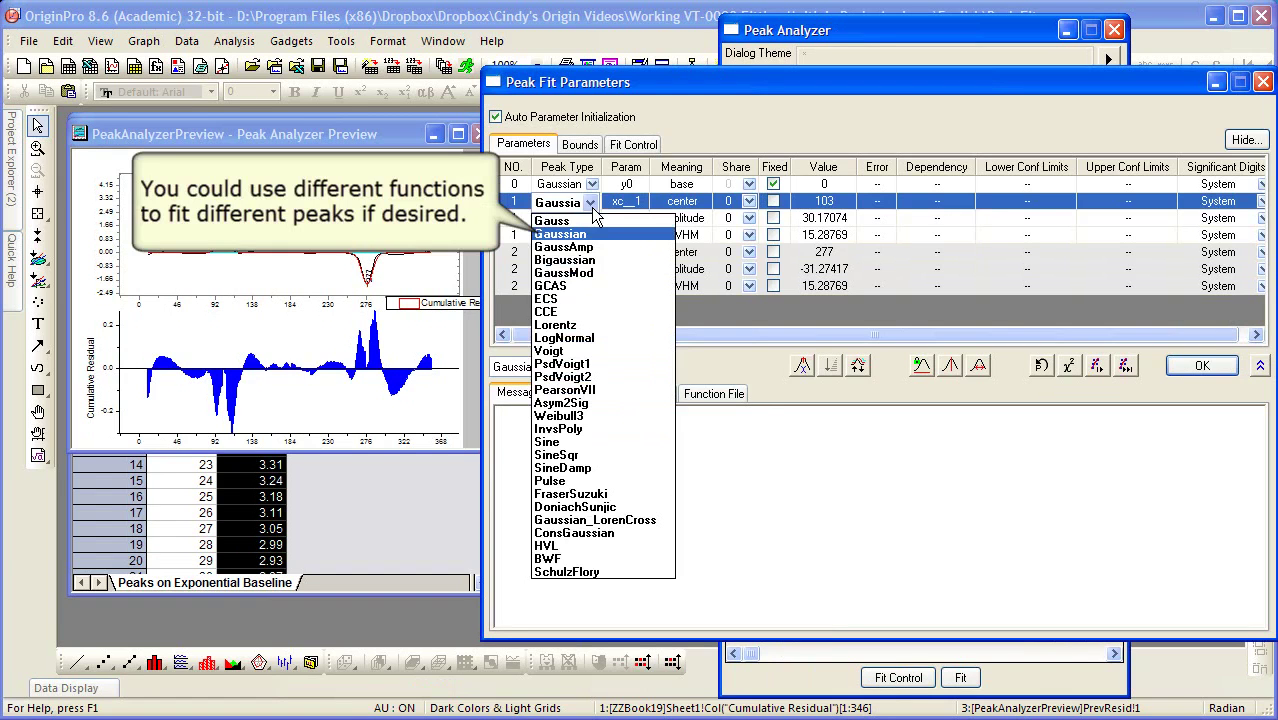
{"action": "left_click", "coordinate": [593, 235]}
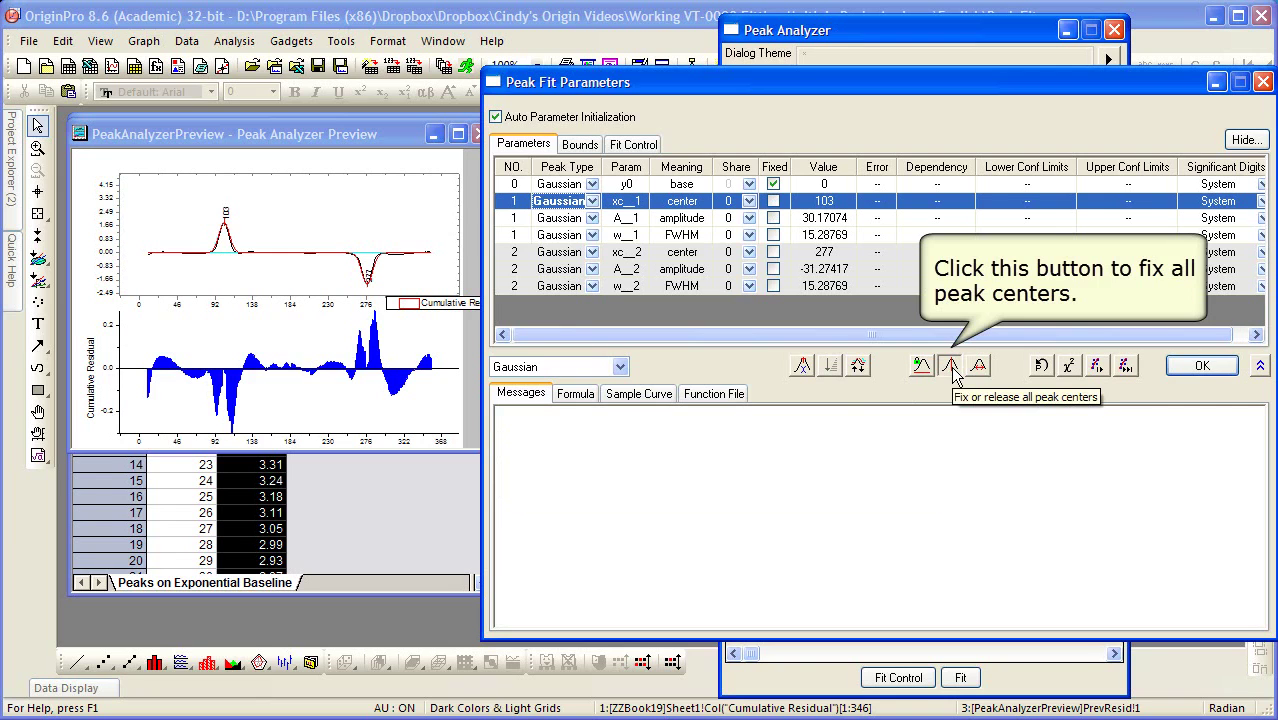
{"action": "left_click", "coordinate": [951, 367]}
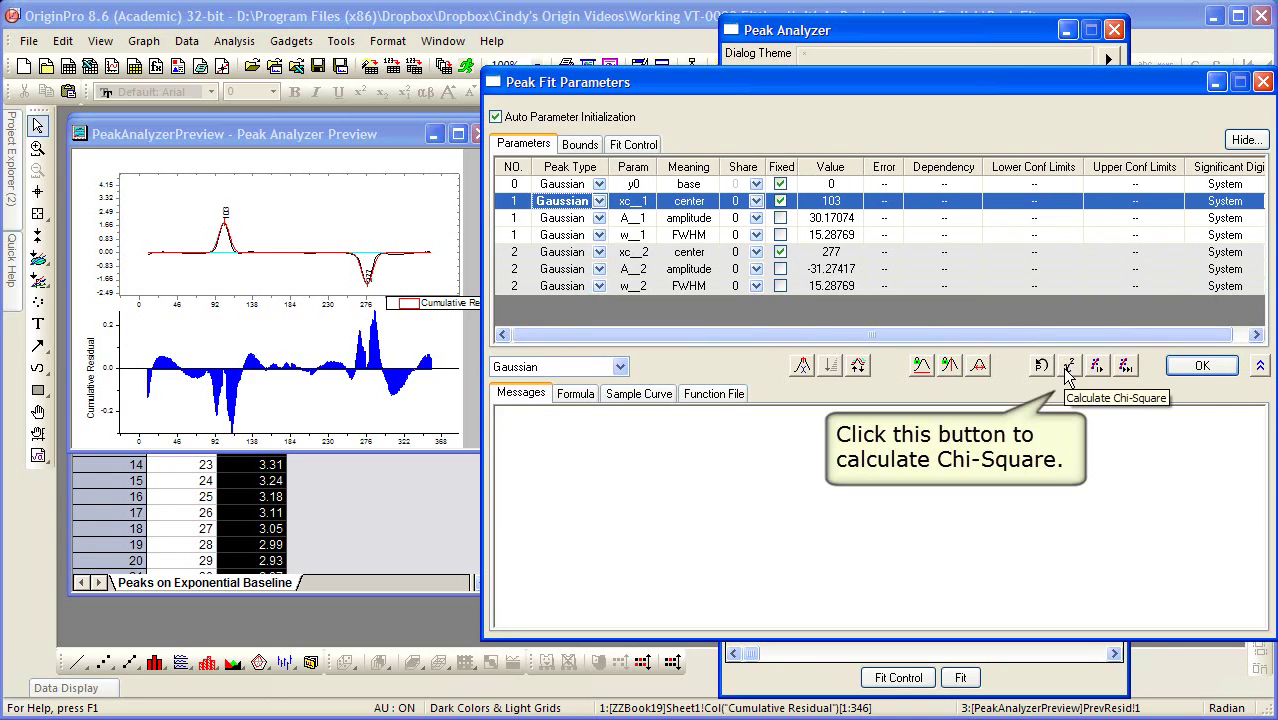
{"action": "left_click", "coordinate": [1068, 367]}
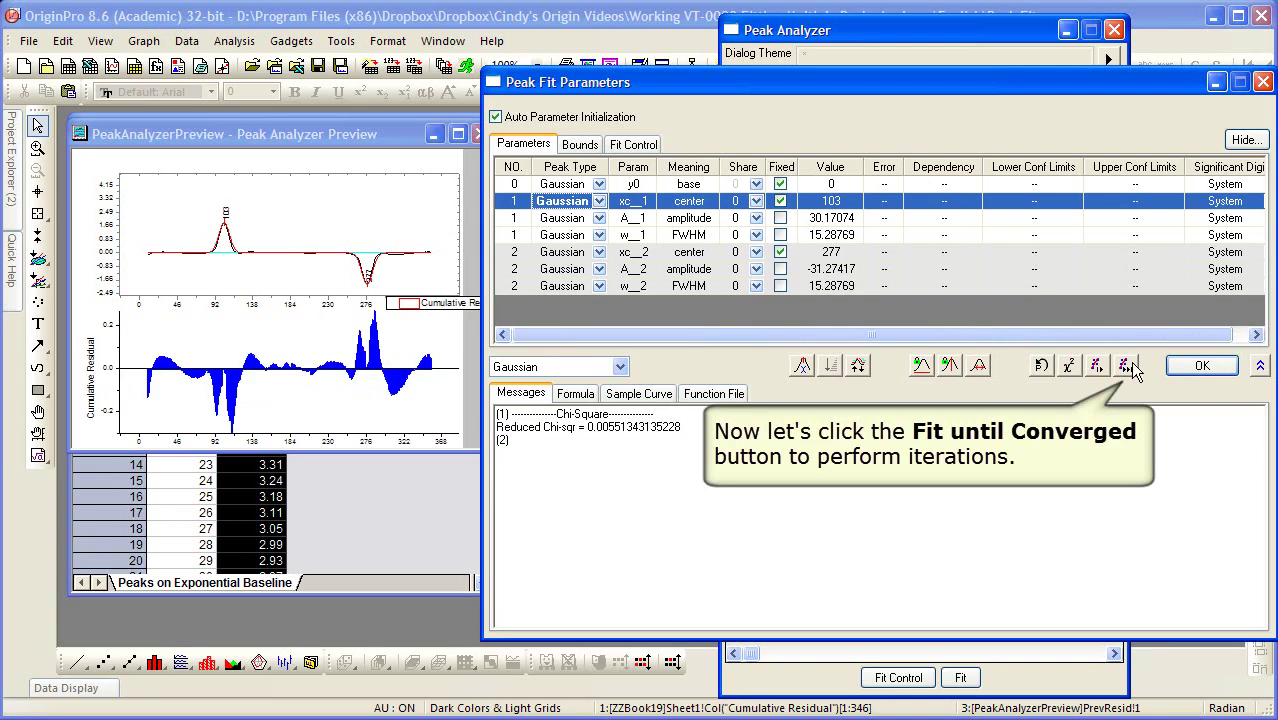
{"action": "left_click", "coordinate": [1126, 366]}
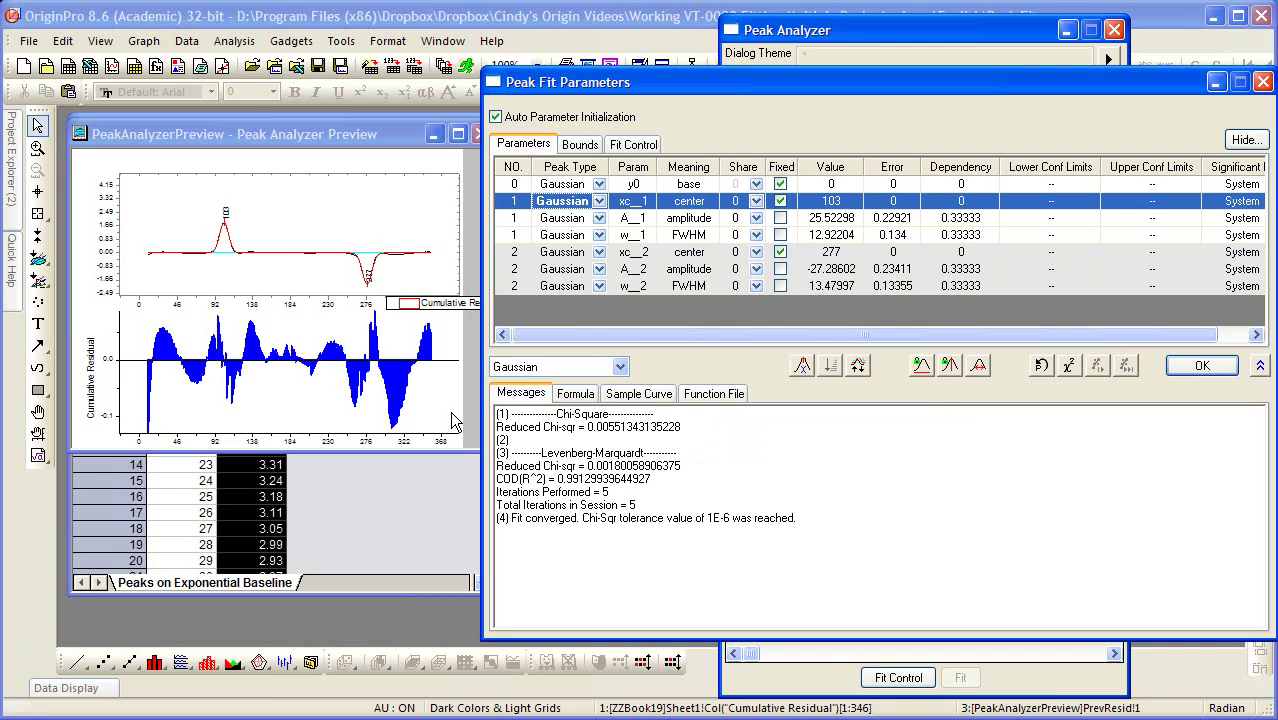
Free the peak centers and refit to convergence at 102.75 and 276.73, then accept the parameters
{"action": "left_click", "coordinate": [950, 366]}
{"action": "left_click", "coordinate": [950, 368]}
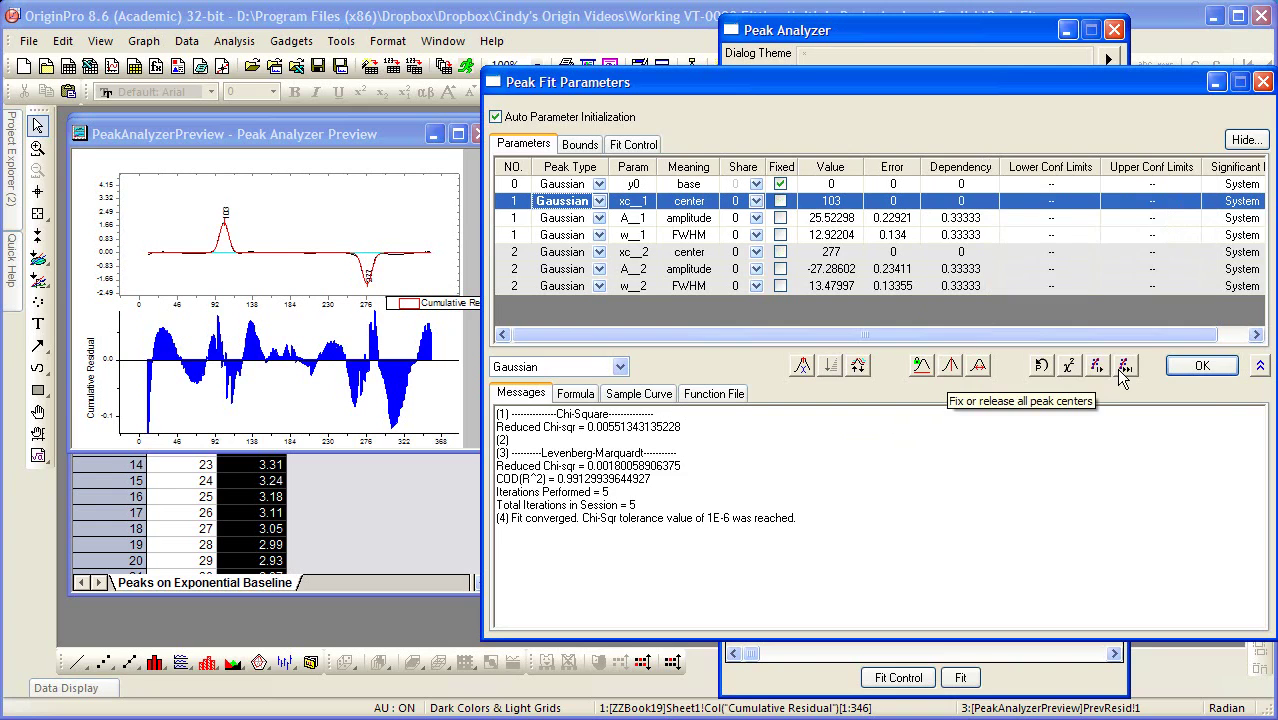
{"action": "left_click", "coordinate": [1120, 369]}
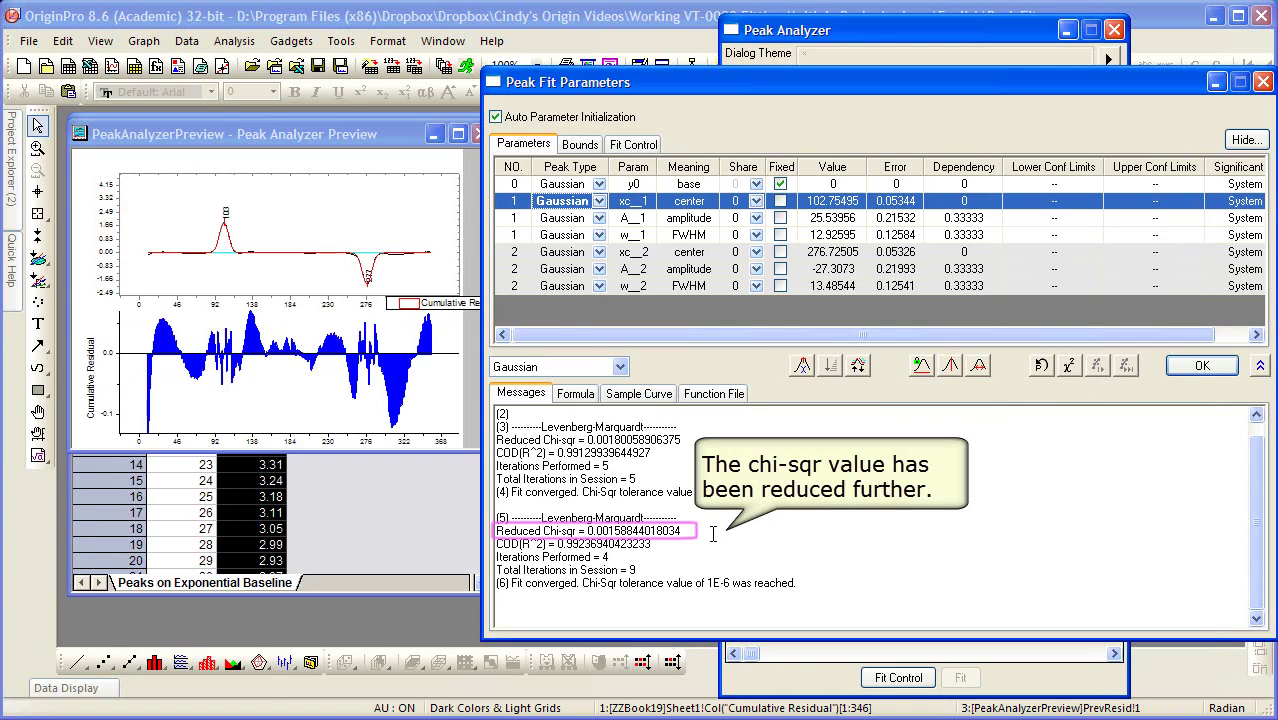
{"action": "left_click", "coordinate": [1180, 364]}
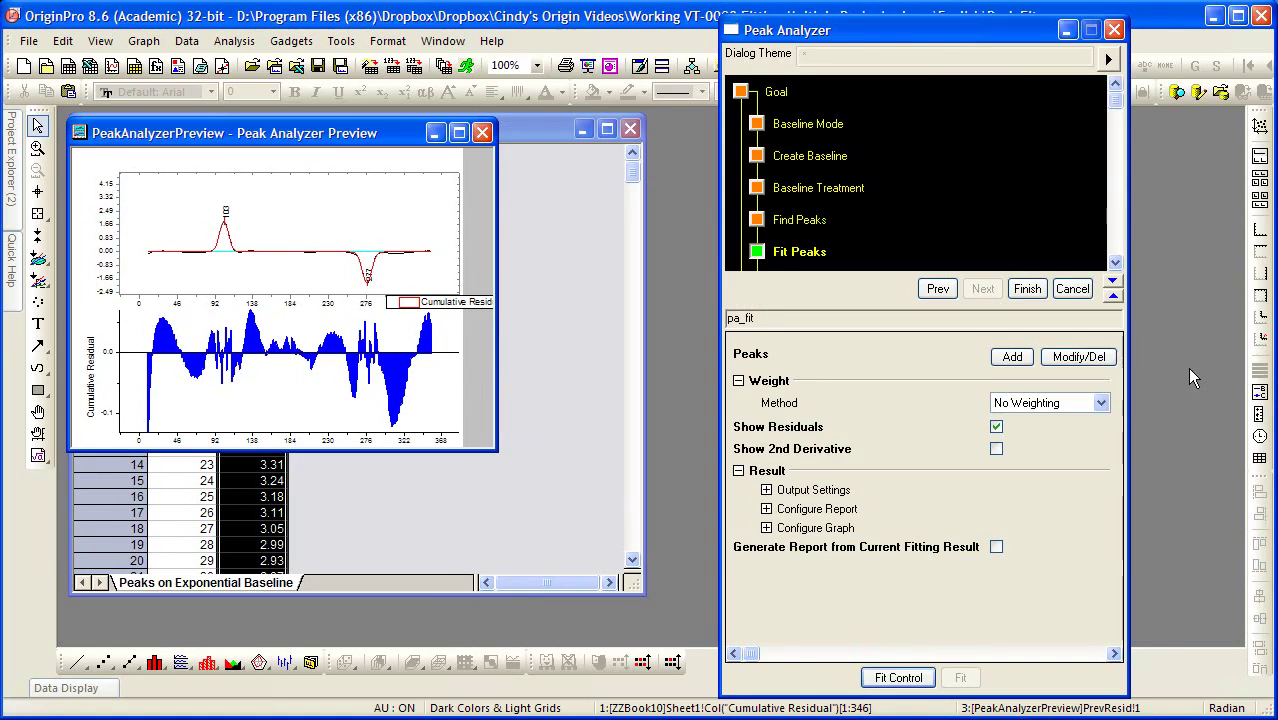
{"action": "left_click", "coordinate": [1110, 60]}
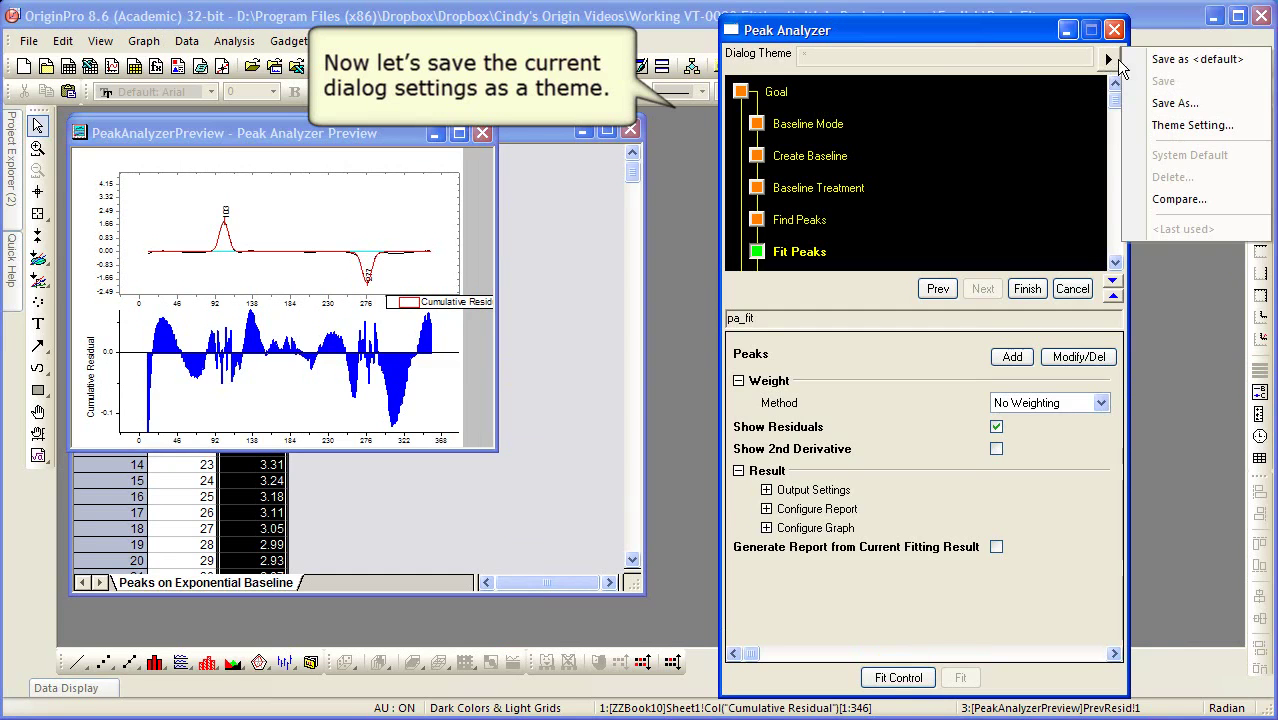
Store the current Peak Analyzer settings as a new dialog theme called 'Exp Baseline Fit'
{"action": "left_click", "coordinate": [1205, 103]}
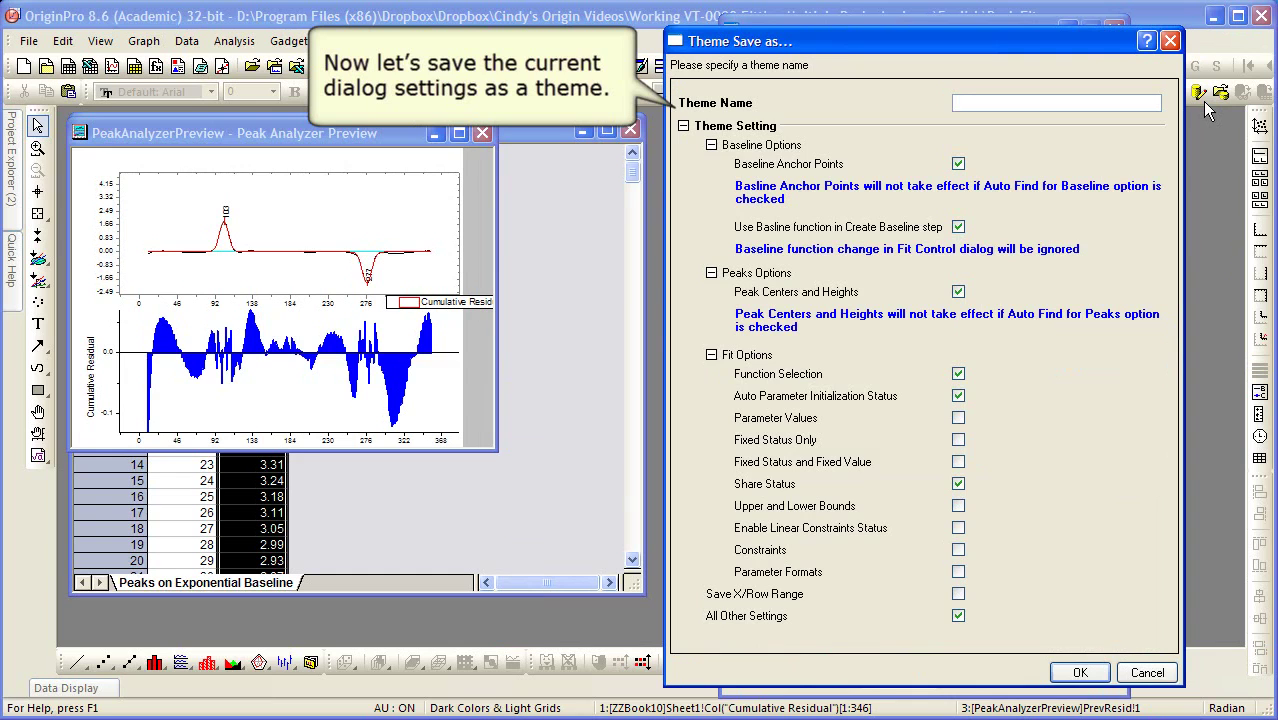
{"action": "type", "text": "Exp Baseline Fit"}
{"action": "left_click", "coordinate": [1104, 677]}
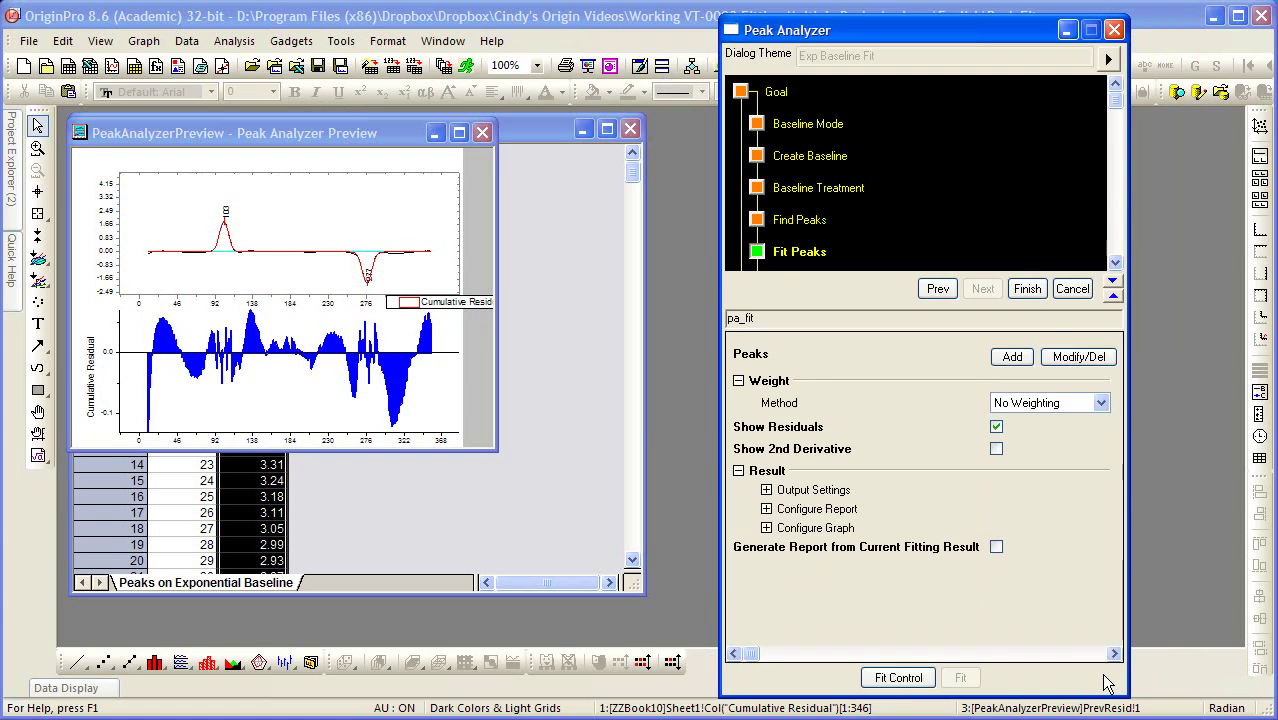
Finish the peak analysis to generate the Graph1 report and maximize it
{"action": "left_click", "coordinate": [1027, 289]}
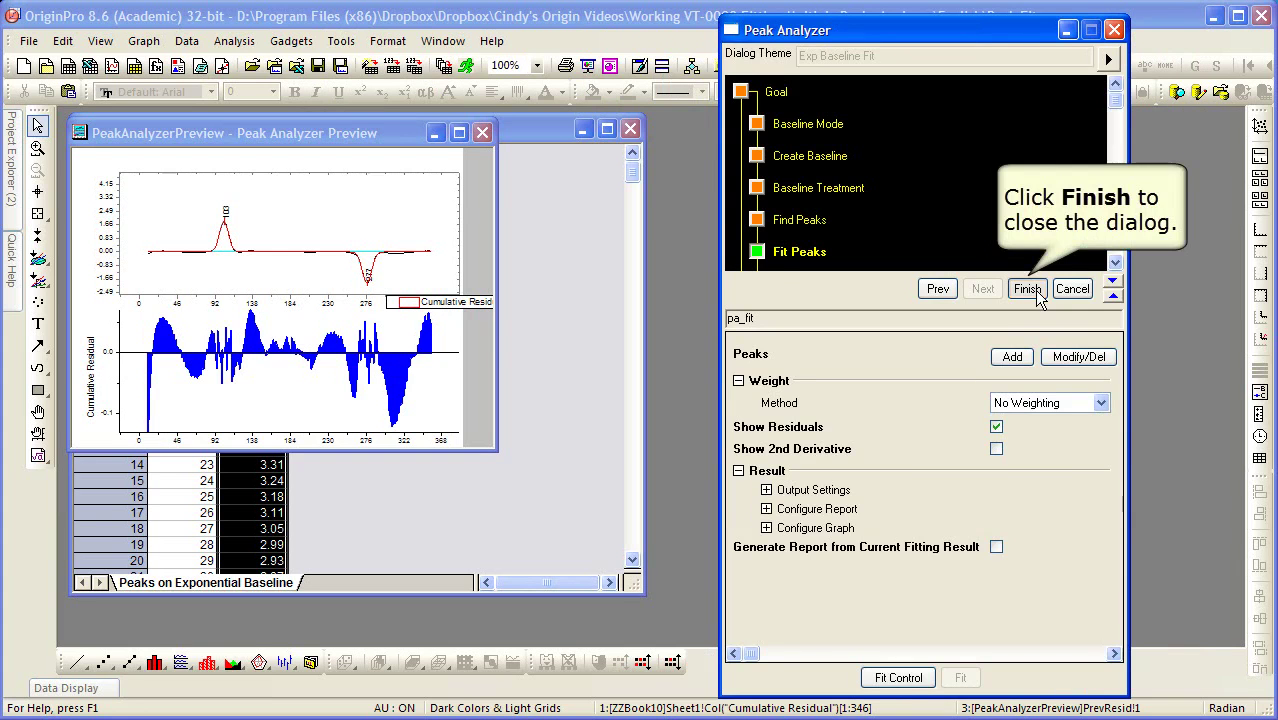
{"action": "left_click", "coordinate": [1028, 289]}
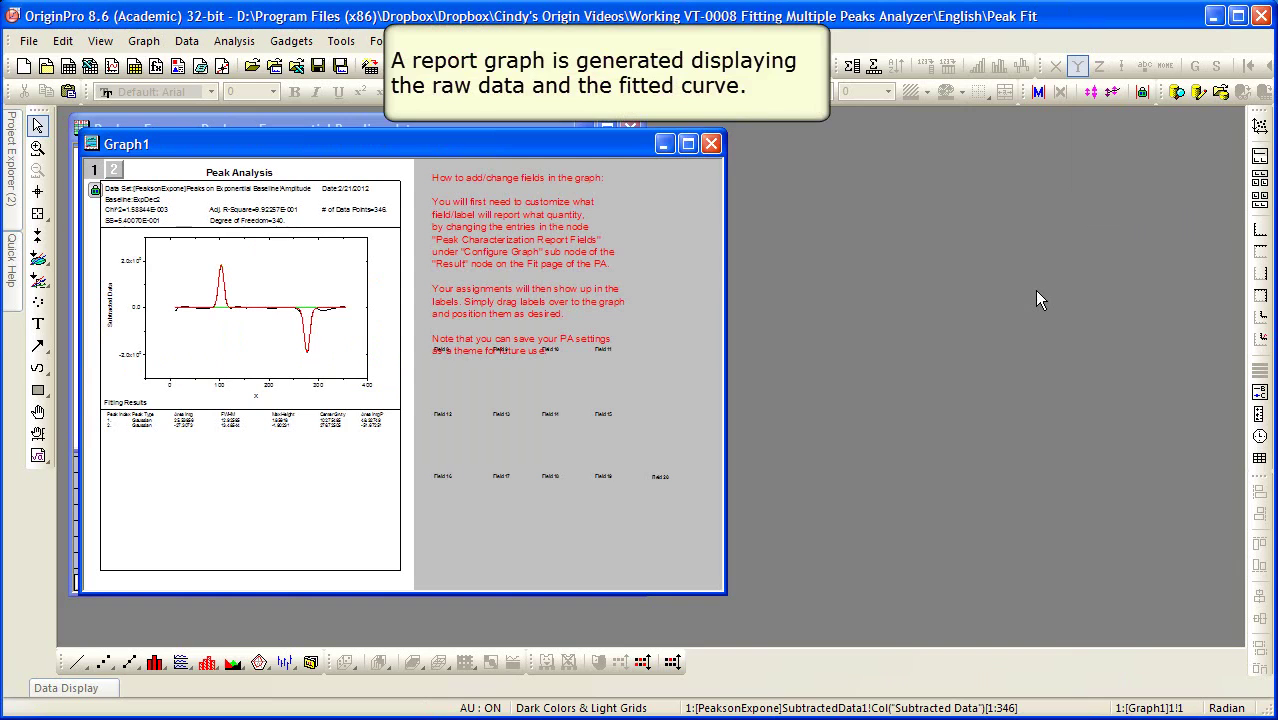
{"action": "double_click", "coordinate": [620, 147]}
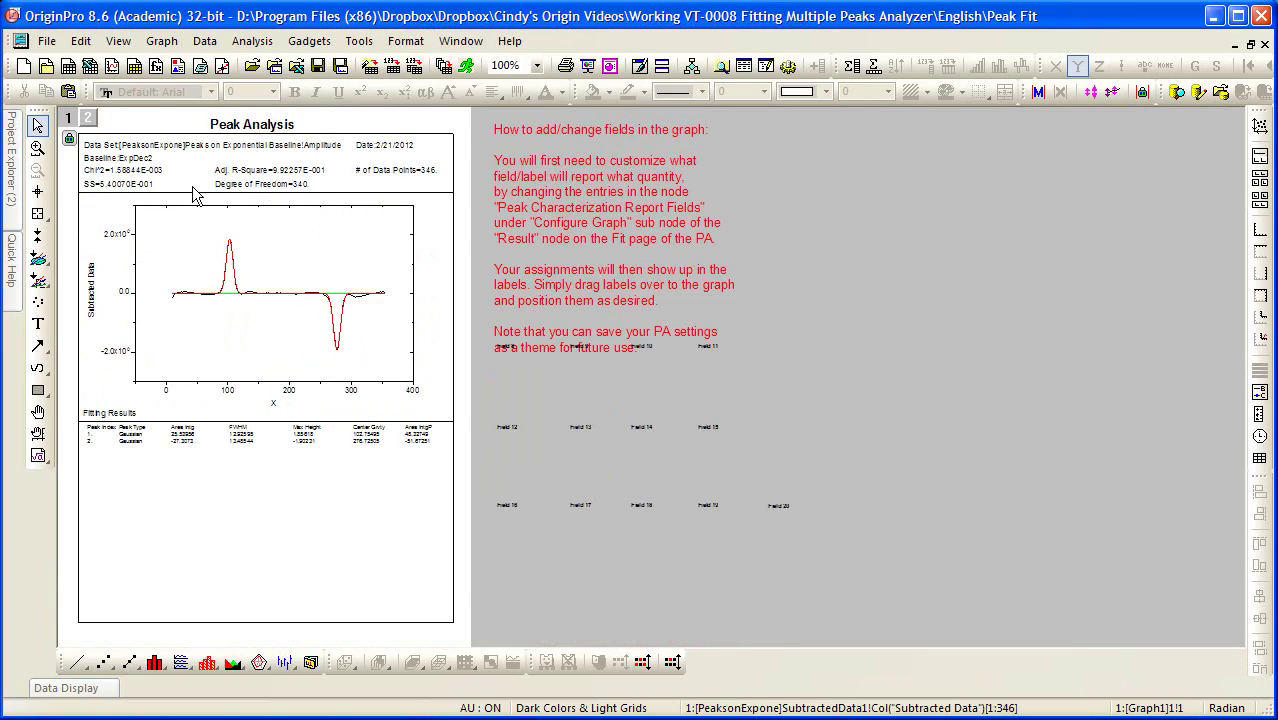
Open the peaks workbook and view its FitPeaks1 and PeakProperties1 result sheets
{"action": "mouse_move", "coordinate": [18, 170]}
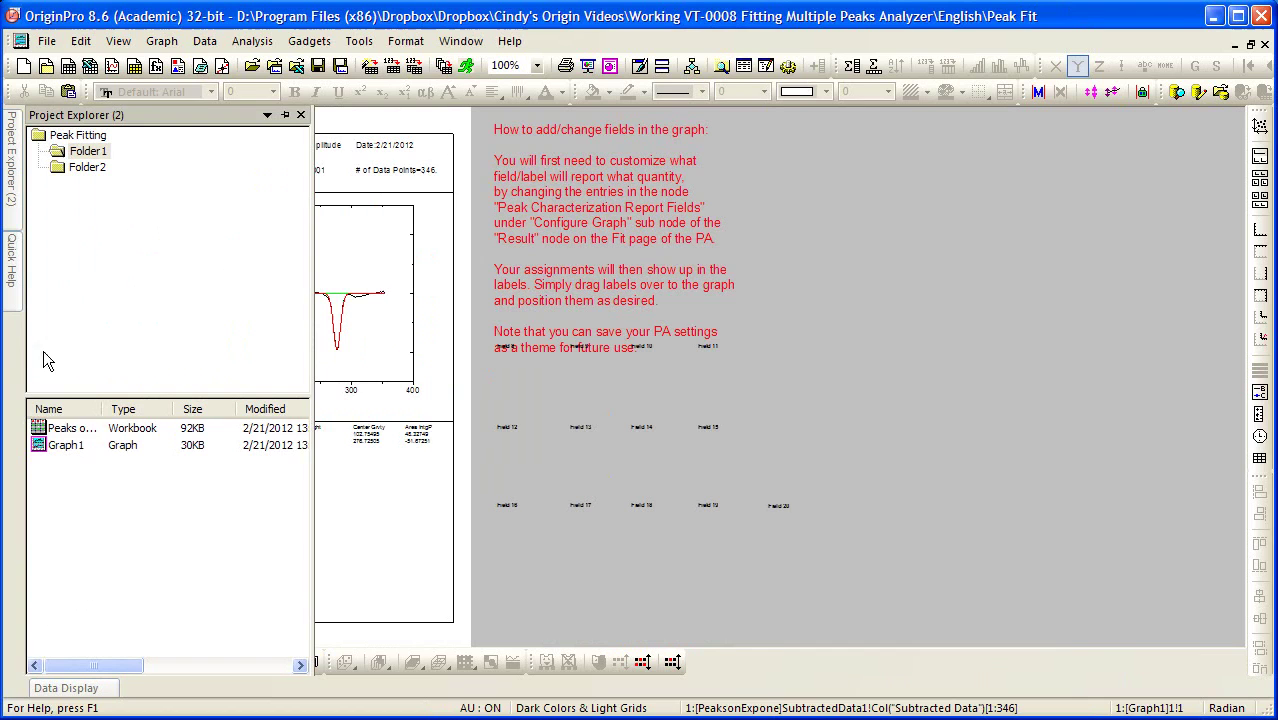
{"action": "double_click", "coordinate": [80, 429]}
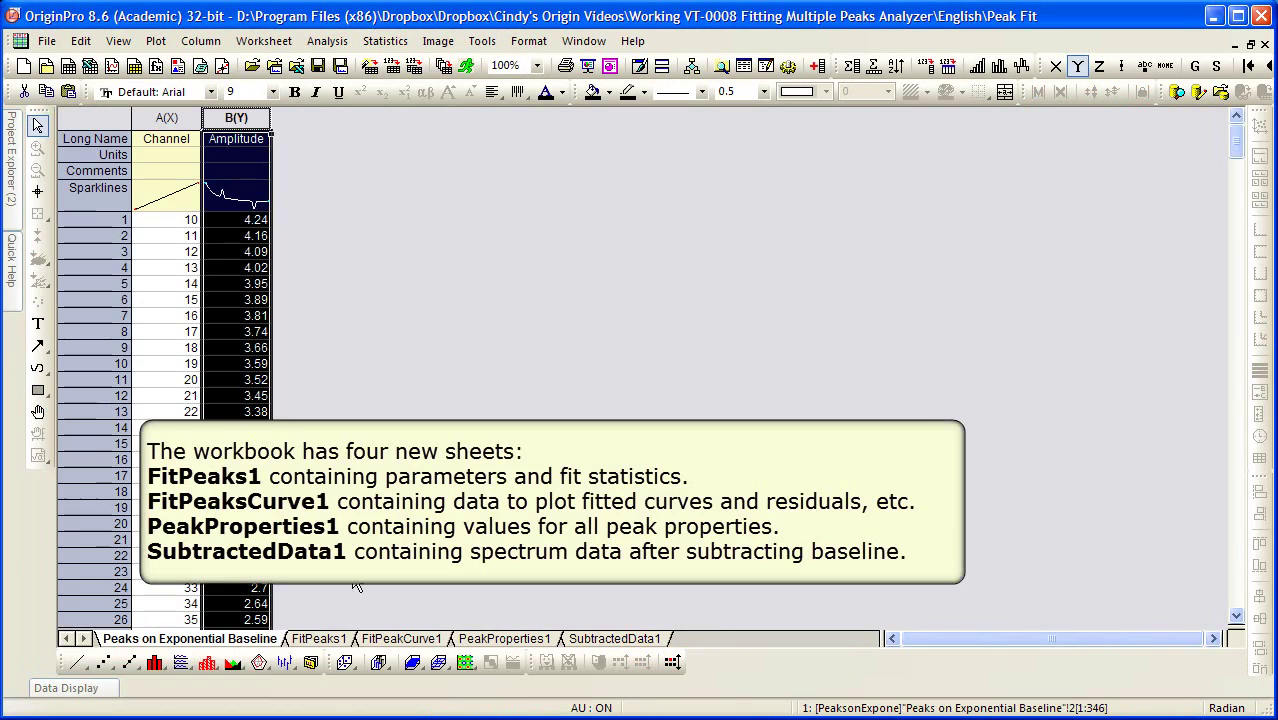
{"action": "left_click", "coordinate": [333, 641]}
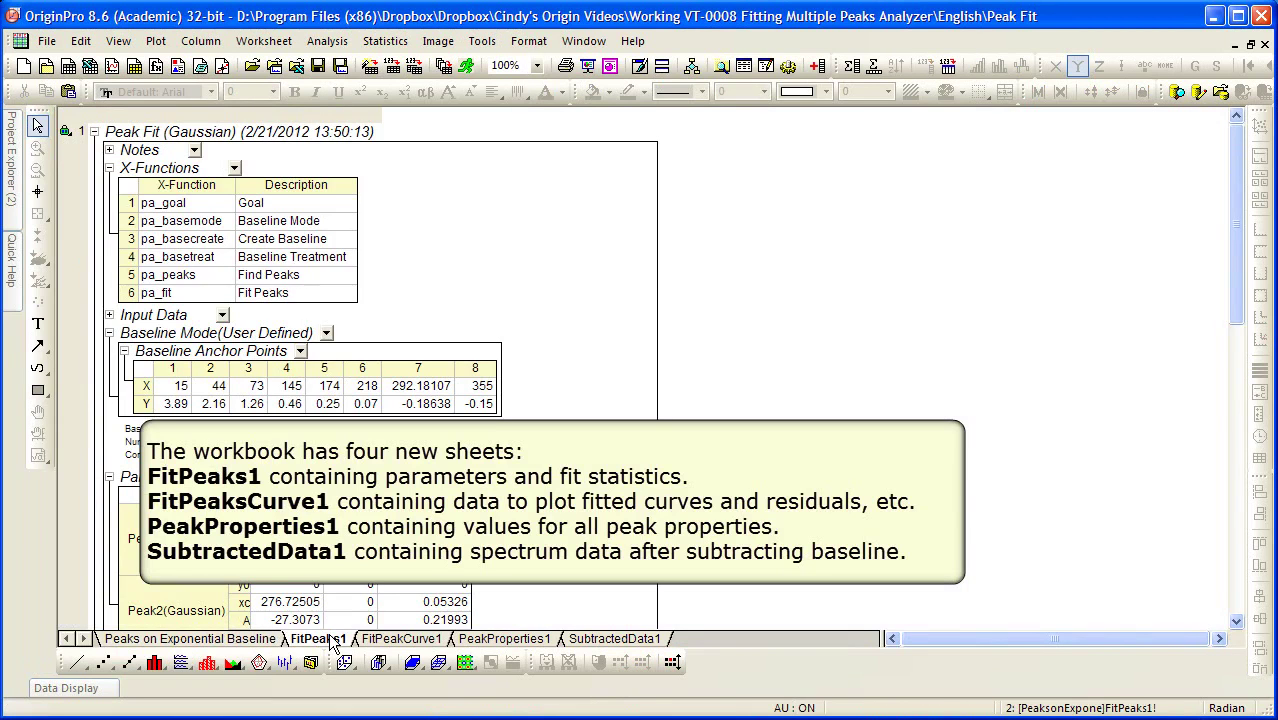
{"action": "left_click", "coordinate": [545, 638]}
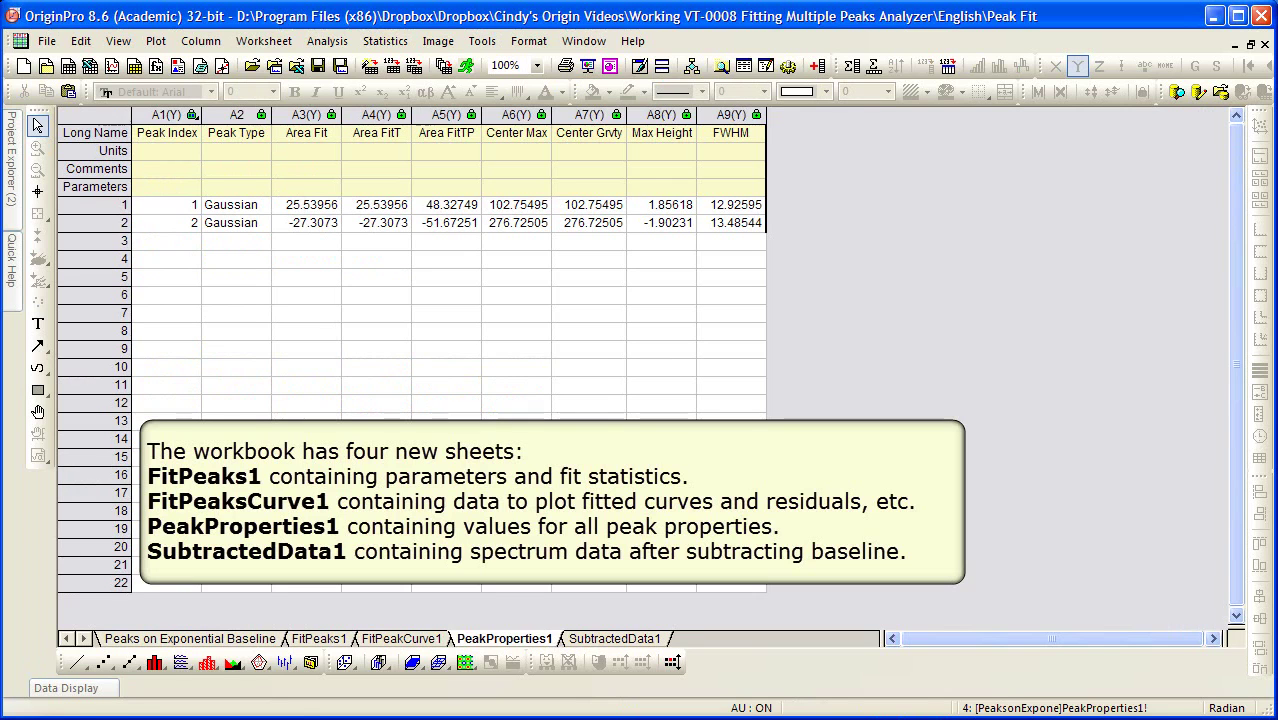
Select the Amplitude column in Folder2's PeaksonExpo1 sheet and open the Peak Analyzer theme list
{"action": "mouse_move", "coordinate": [14, 228]}
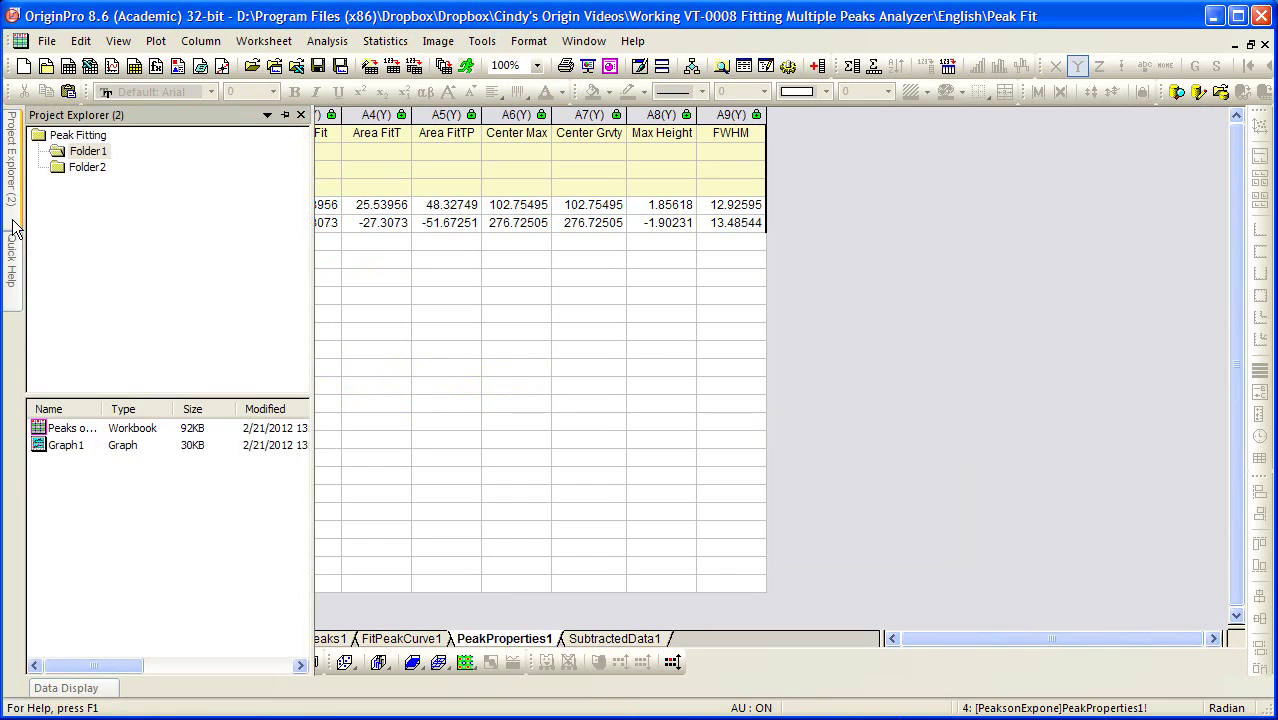
{"action": "left_click", "coordinate": [93, 169]}
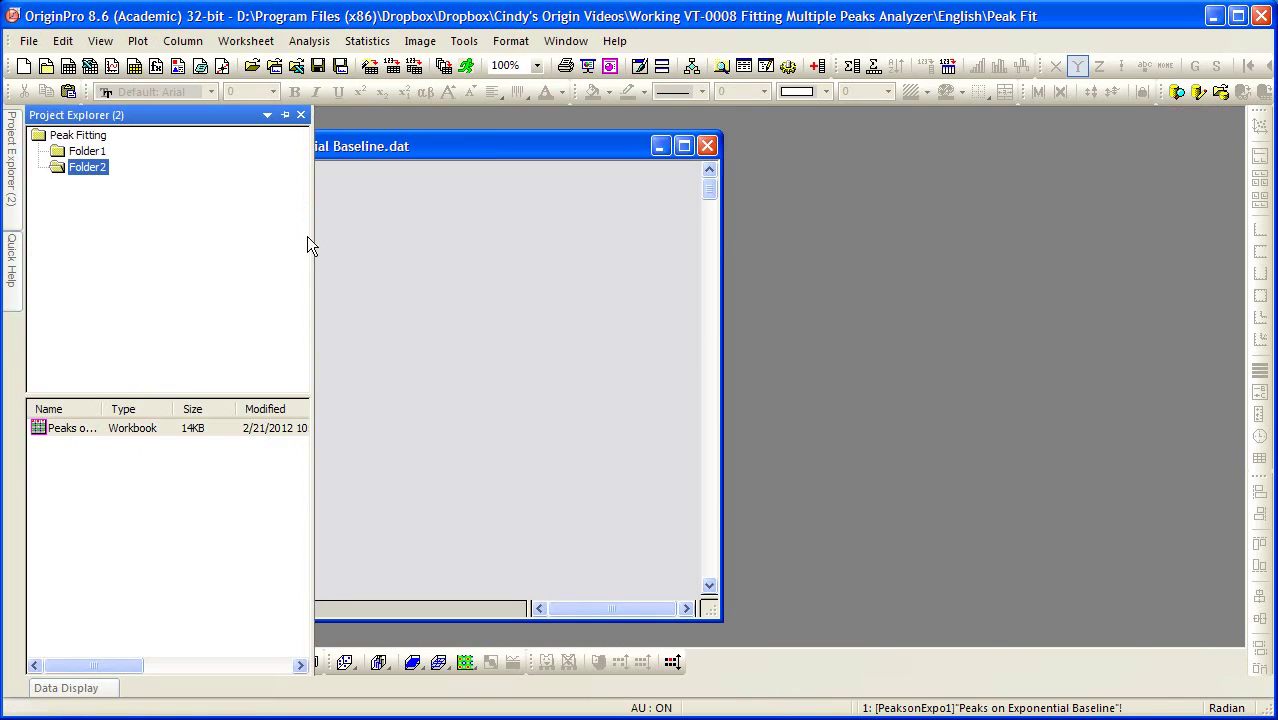
{"action": "left_click", "coordinate": [418, 276]}
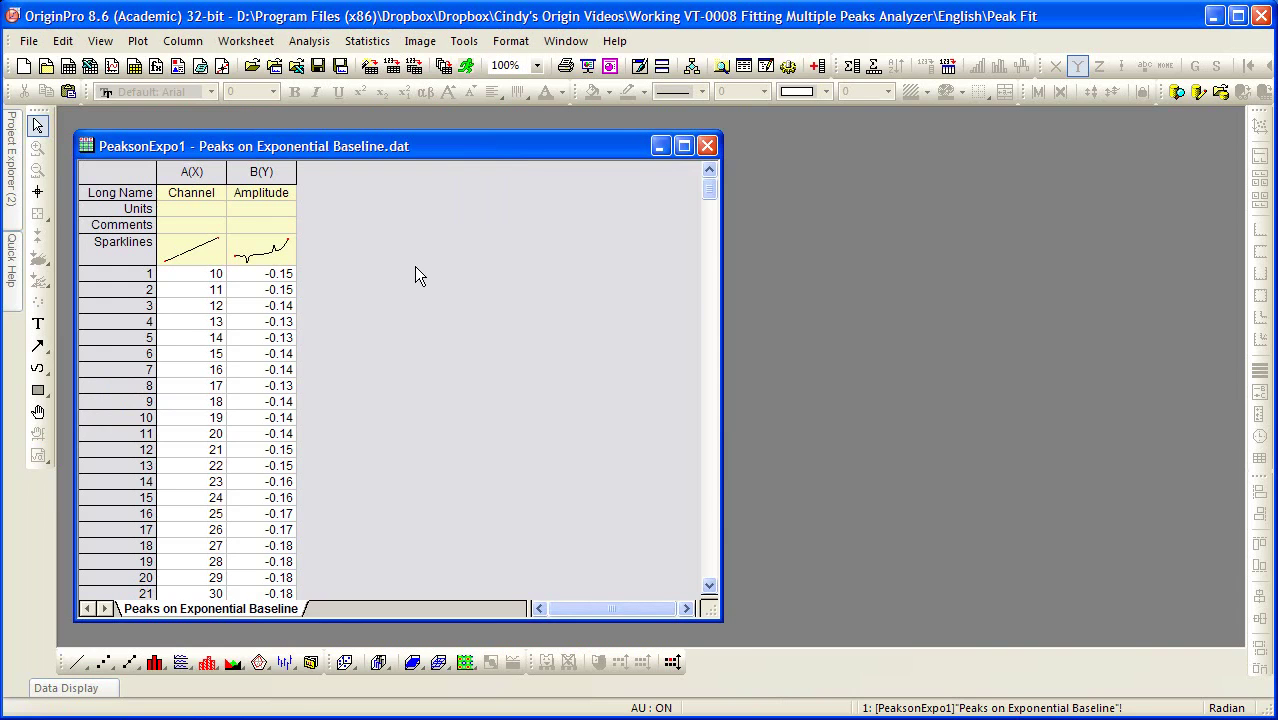
{"action": "left_click", "coordinate": [261, 172]}
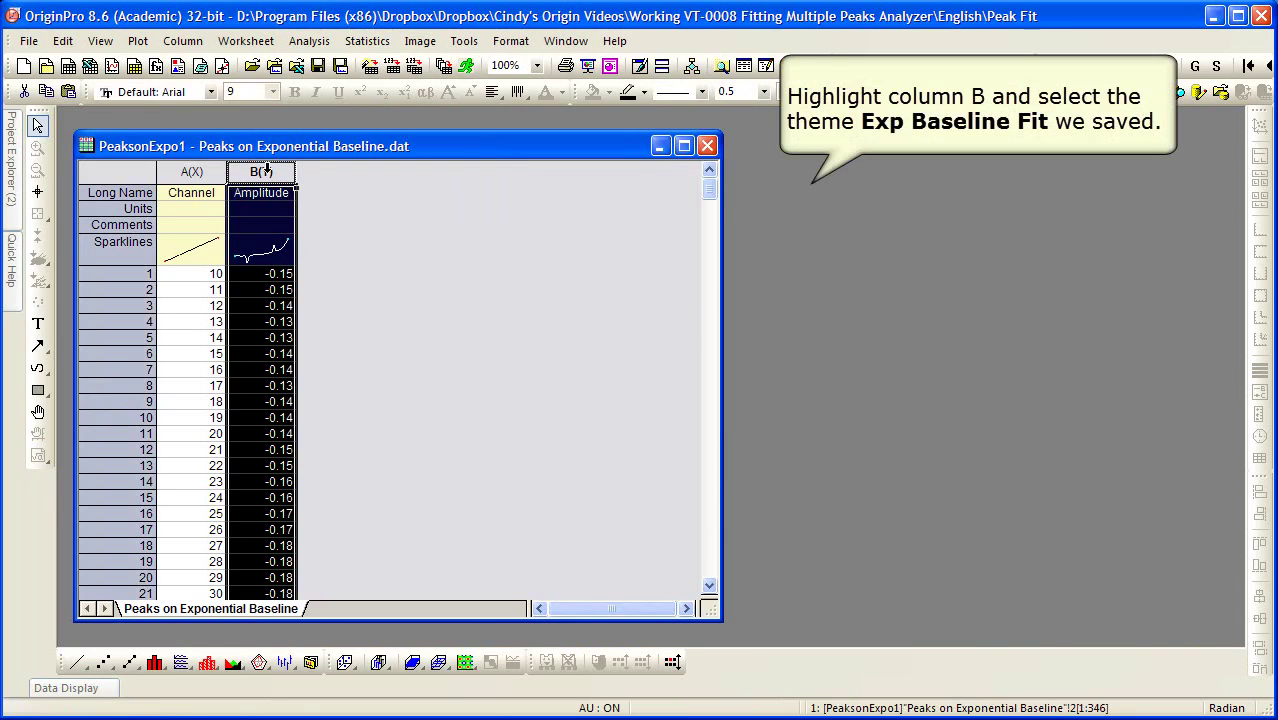
{"action": "left_click", "coordinate": [316, 45]}
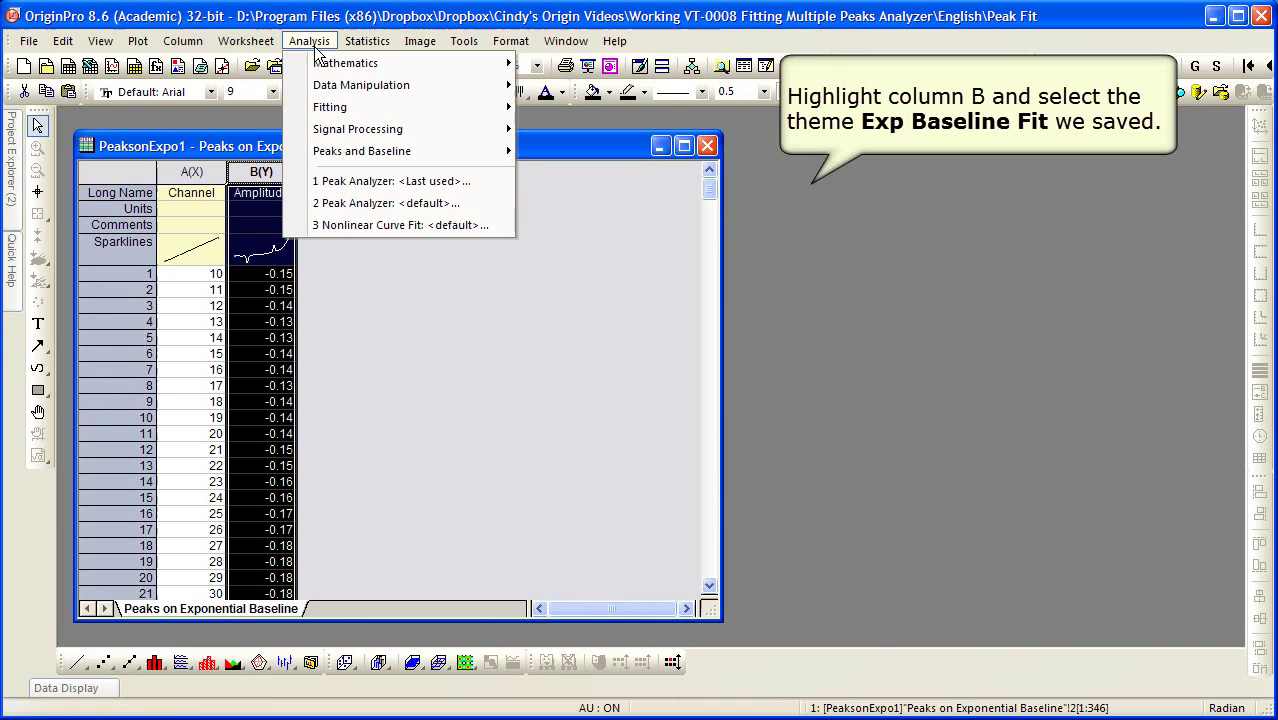
{"action": "mouse_move", "coordinate": [371, 158]}
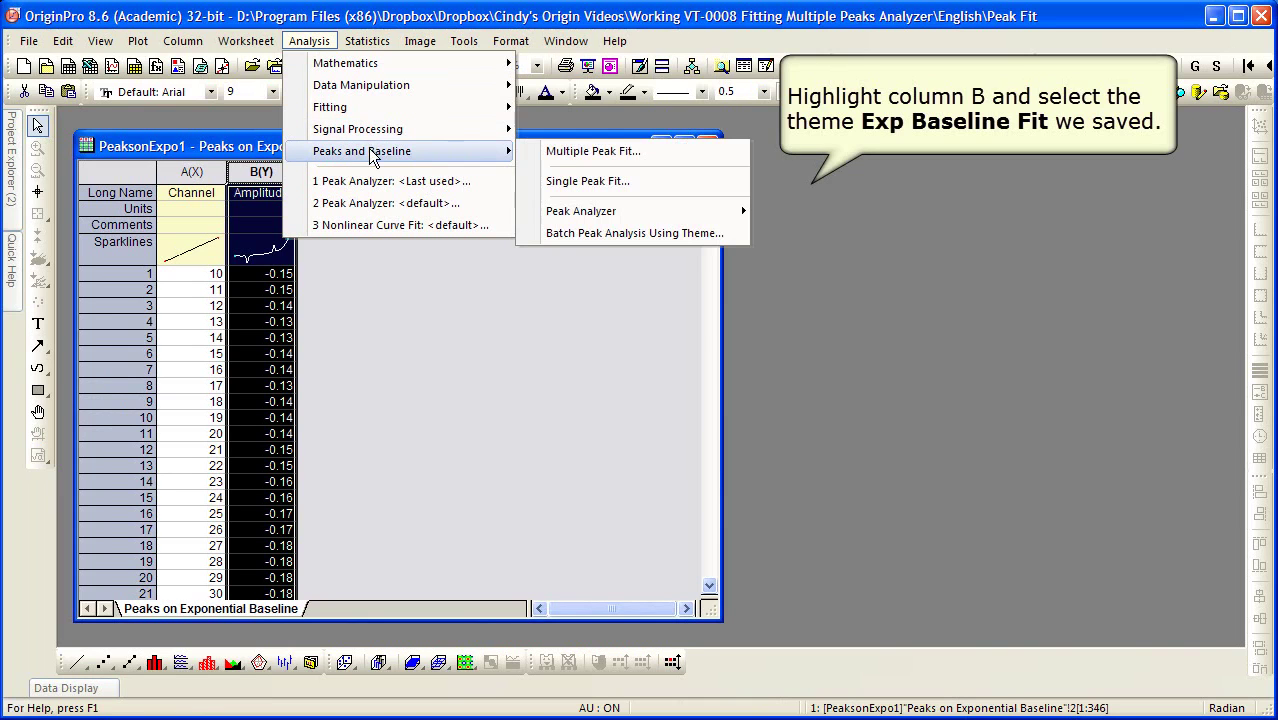
{"action": "mouse_move", "coordinate": [681, 215]}
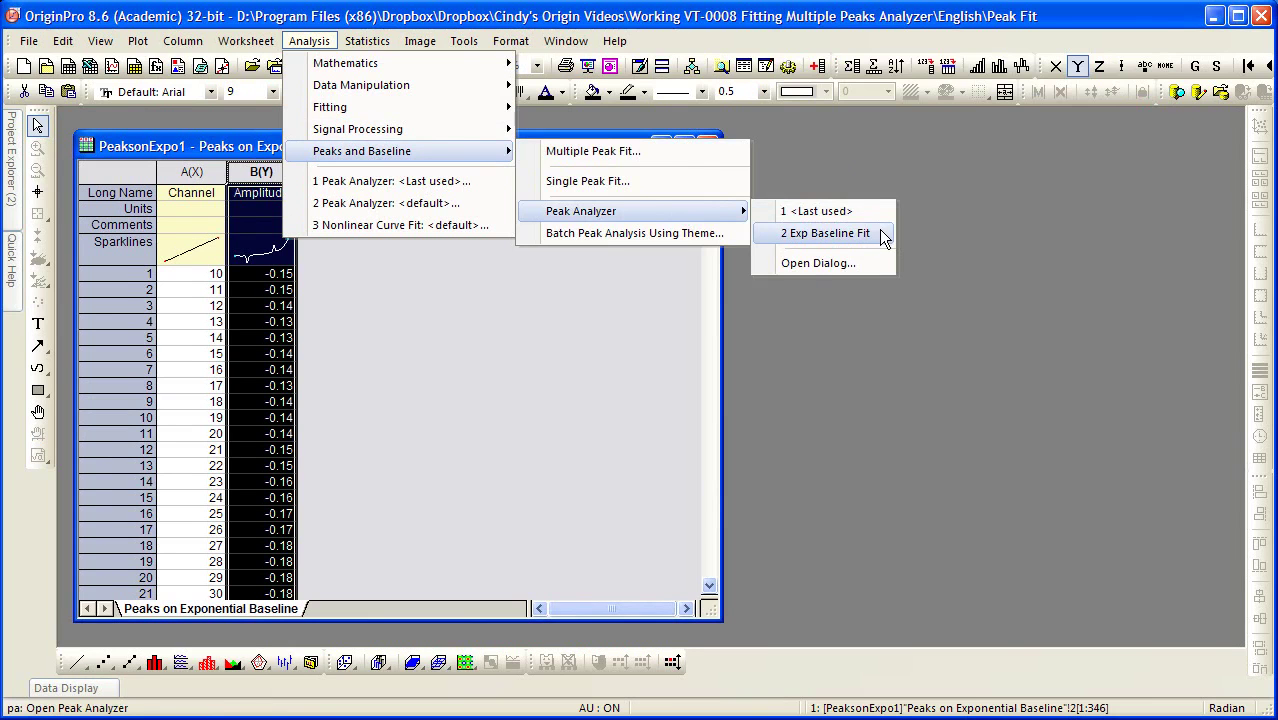
Apply 'Exp Baseline Fit', maximize Graph2, and review FitPeaks1 and PeakProperties1 (peaks 88.28, 262.21)
{"action": "left_click", "coordinate": [825, 233]}
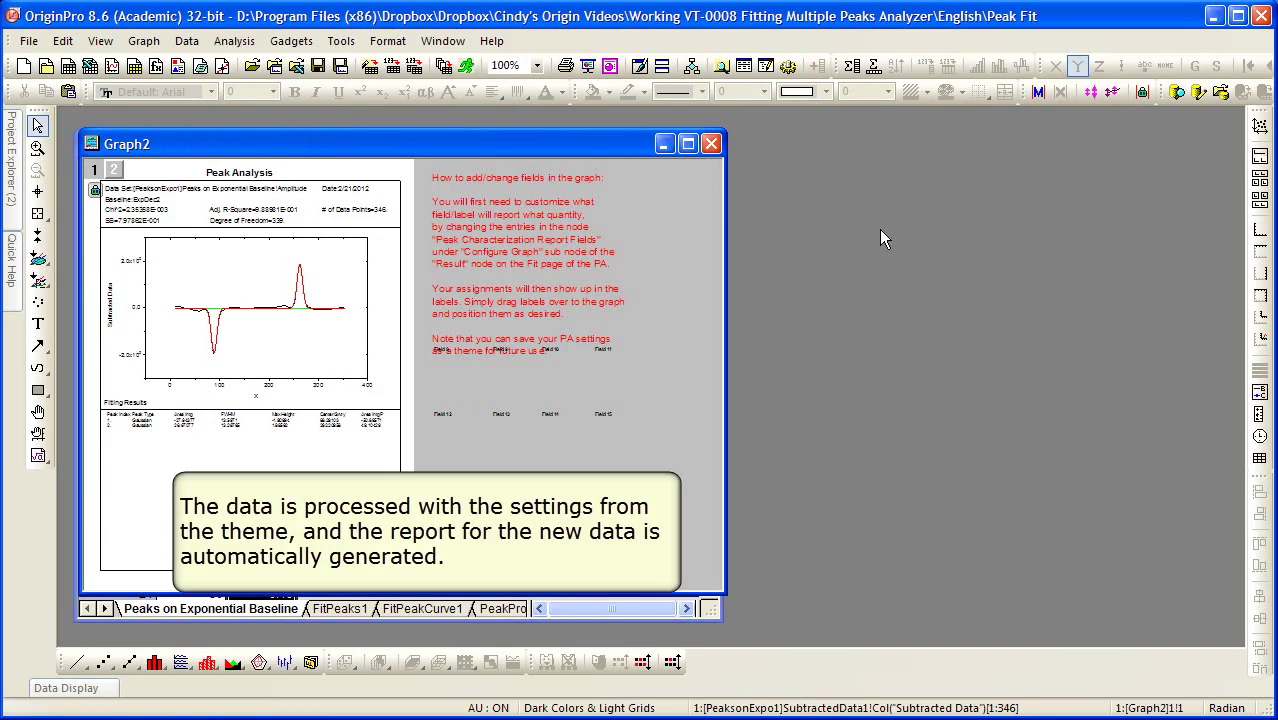
{"action": "double_click", "coordinate": [548, 148]}
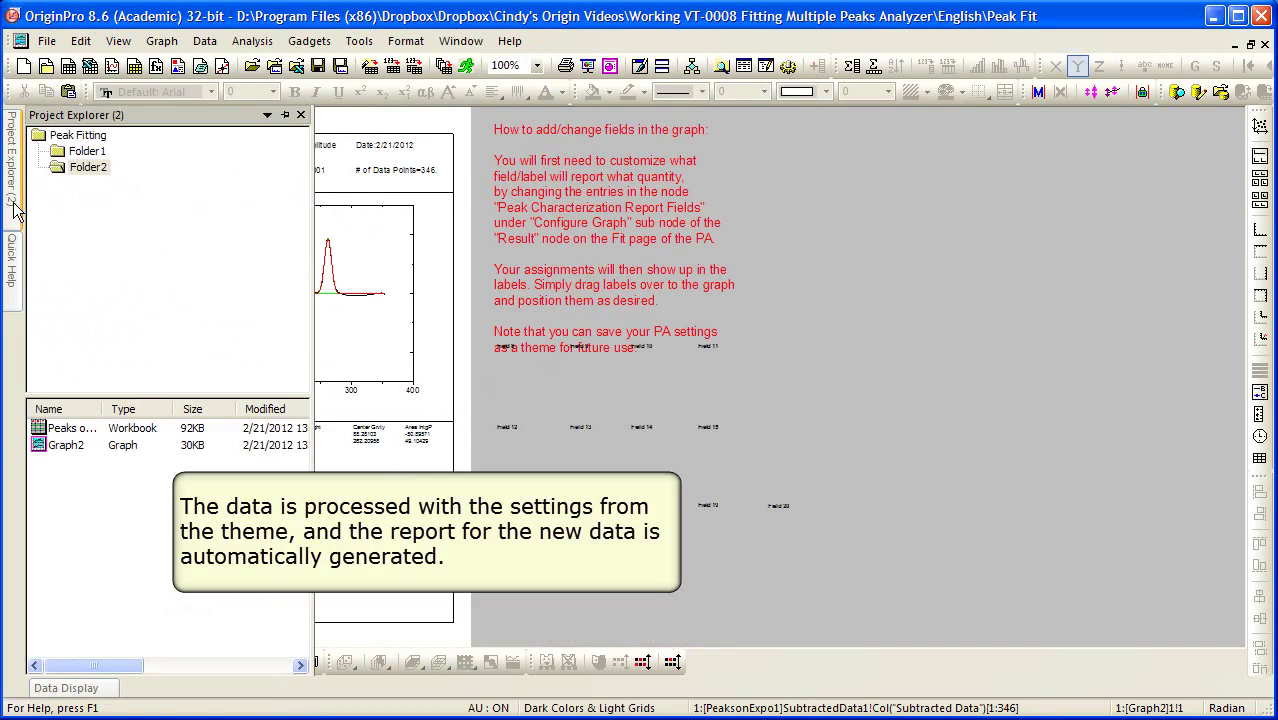
{"action": "double_click", "coordinate": [68, 430]}
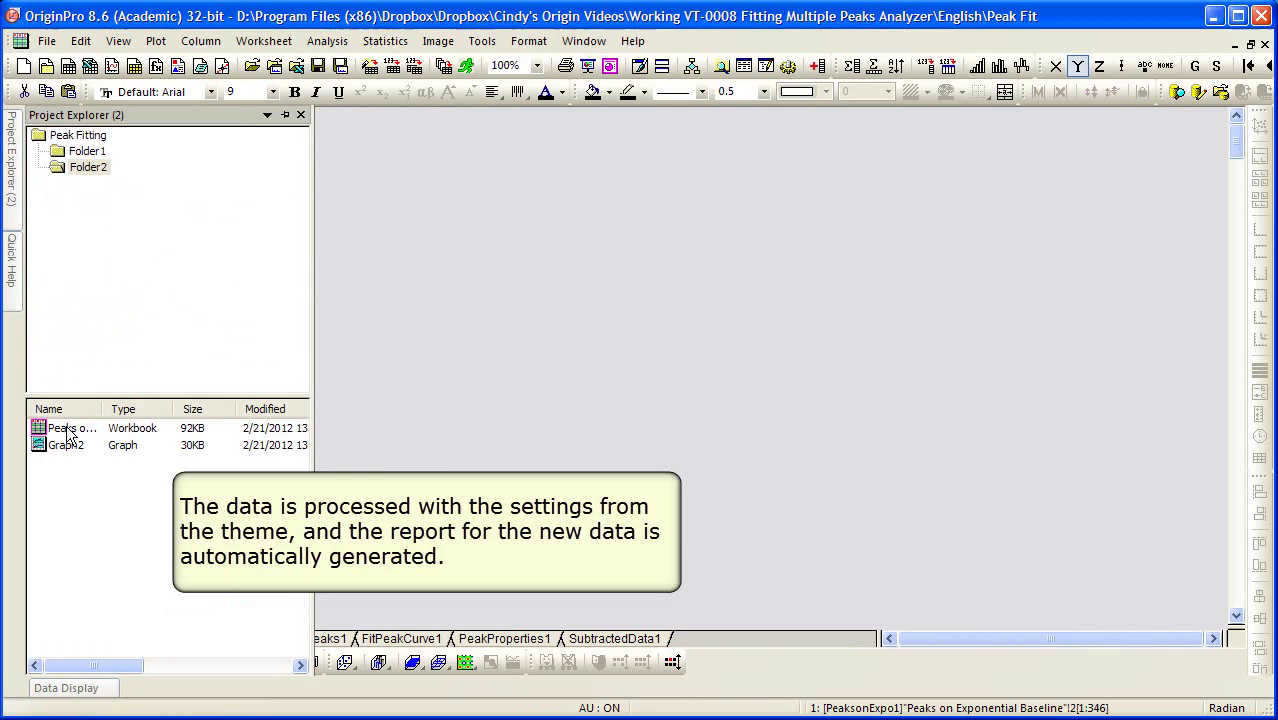
{"action": "left_click", "coordinate": [340, 640]}
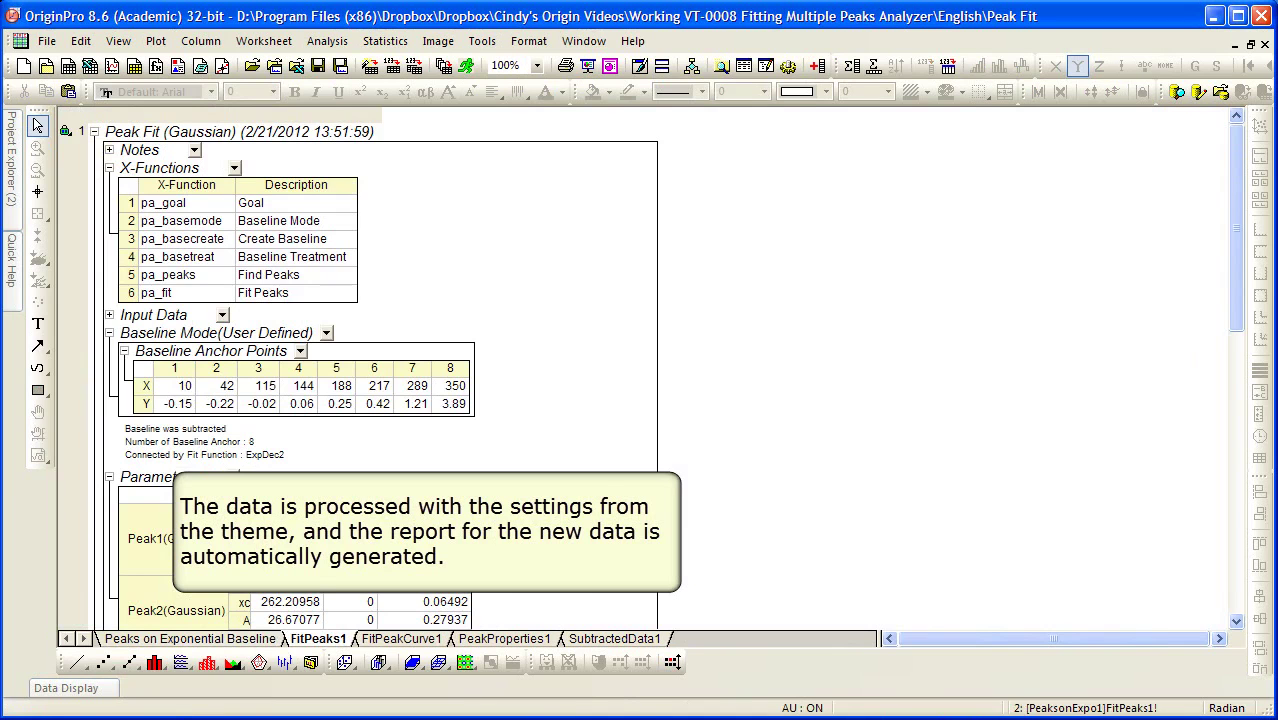
{"action": "left_click", "coordinate": [540, 640]}
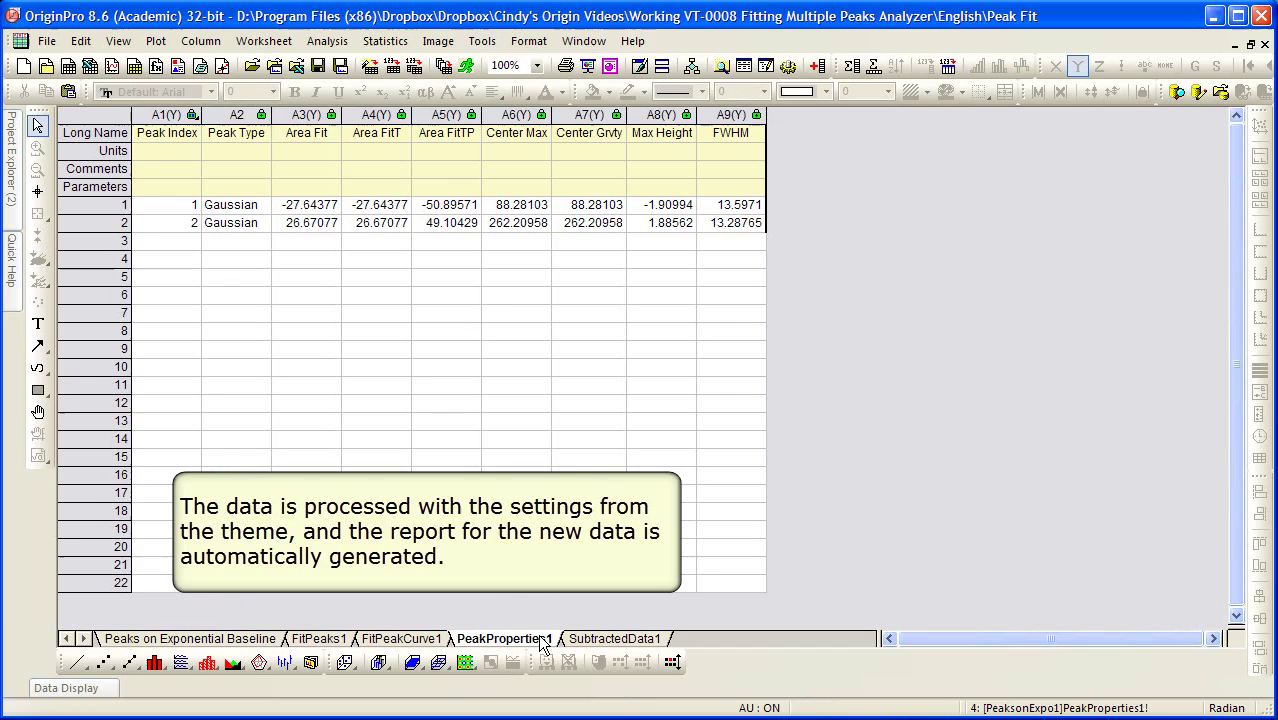